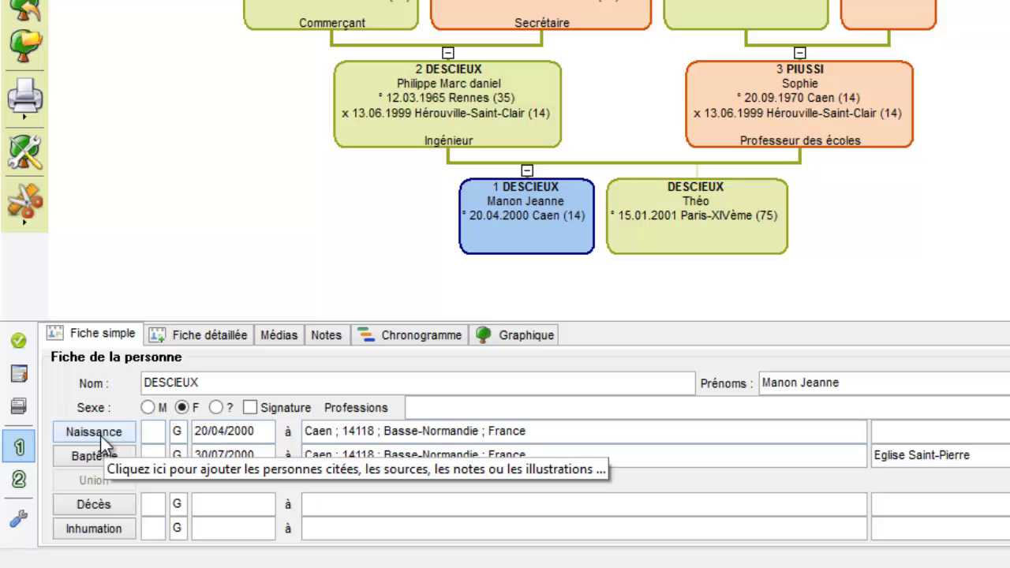
{"action": "left_click", "coordinate": [98, 431]}
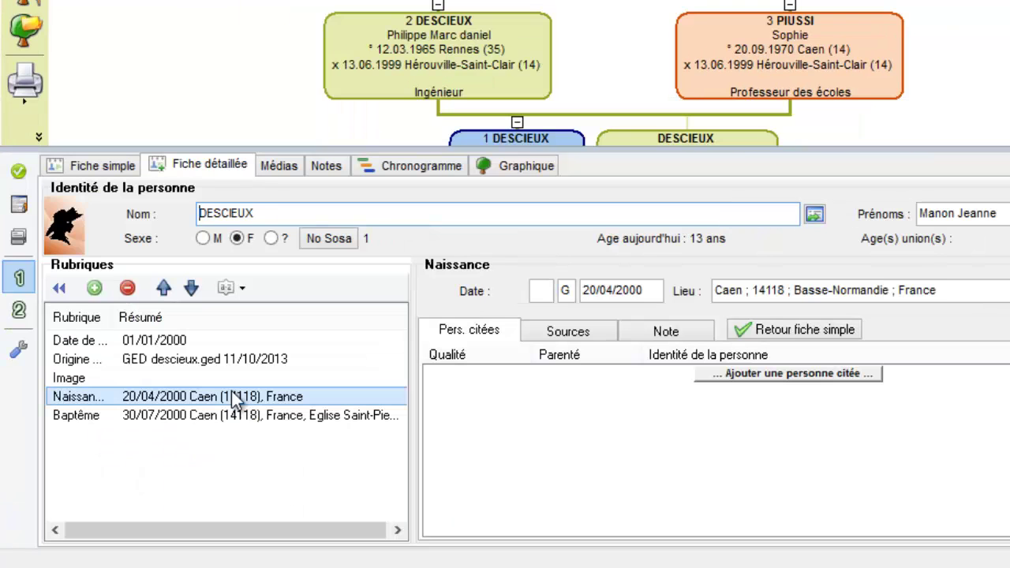
{"action": "left_click", "coordinate": [258, 397]}
{"action": "left_click", "coordinate": [440, 446]}
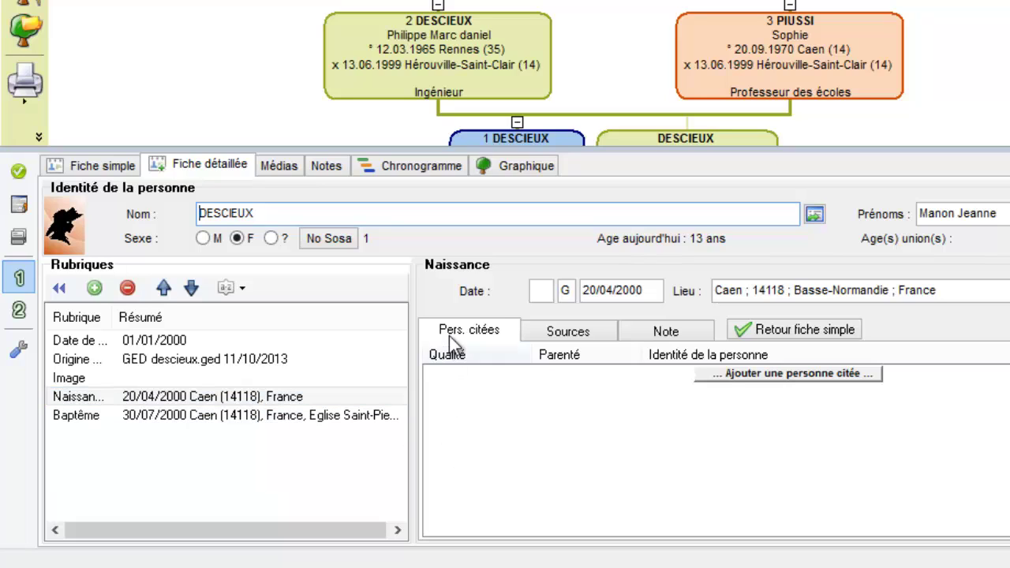
{"action": "left_click", "coordinate": [550, 333]}
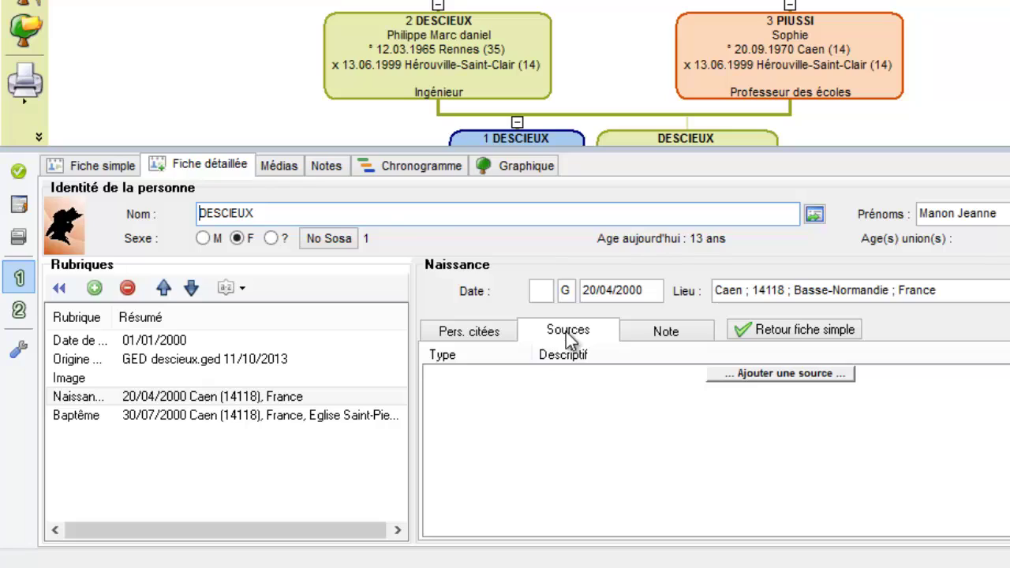
{"action": "left_click", "coordinate": [625, 332]}
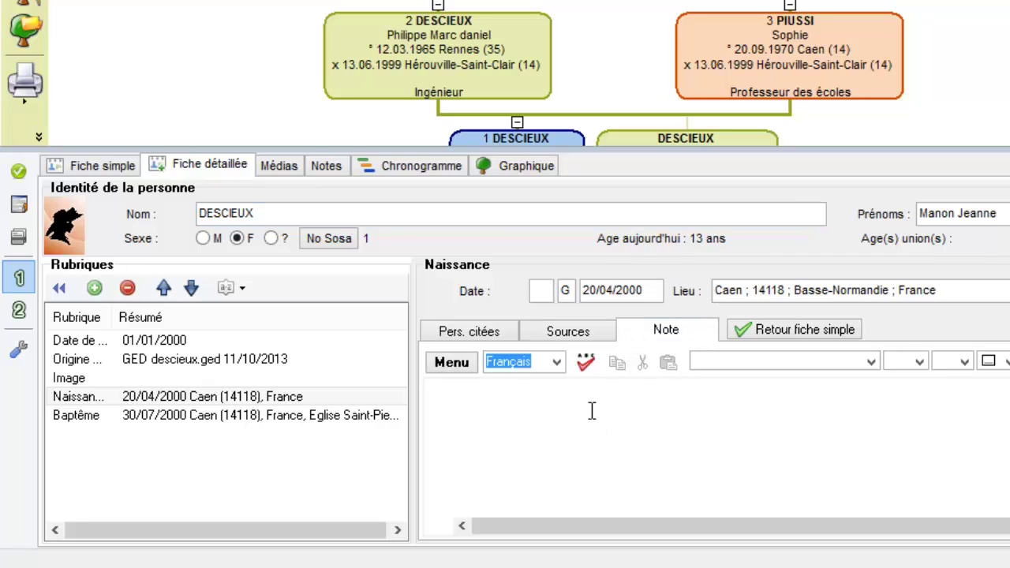
{"action": "type", "text": "Manon"}
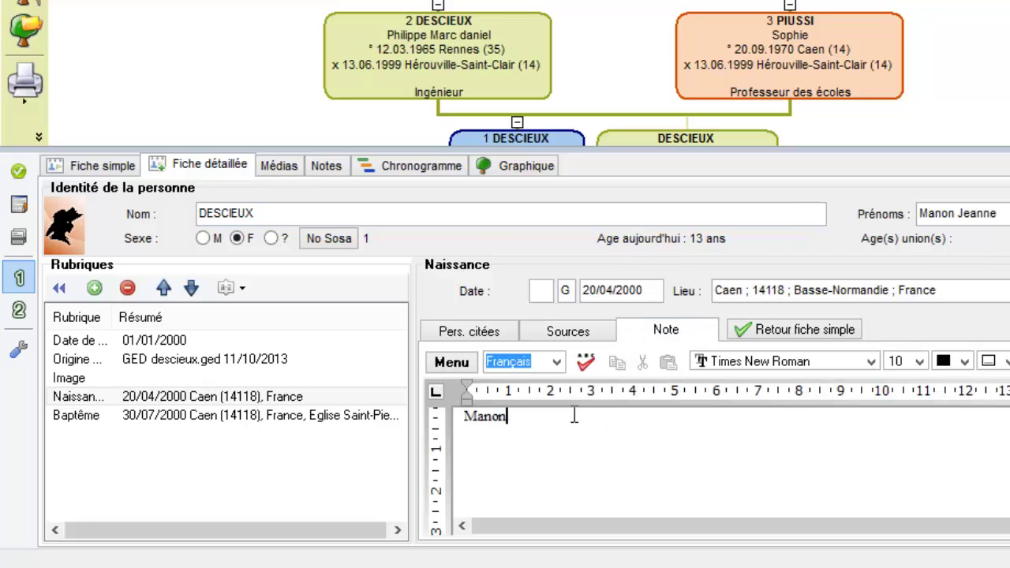
{"action": "type", "text": " est née à 20h"}
{"action": "left_click", "coordinate": [457, 331]}
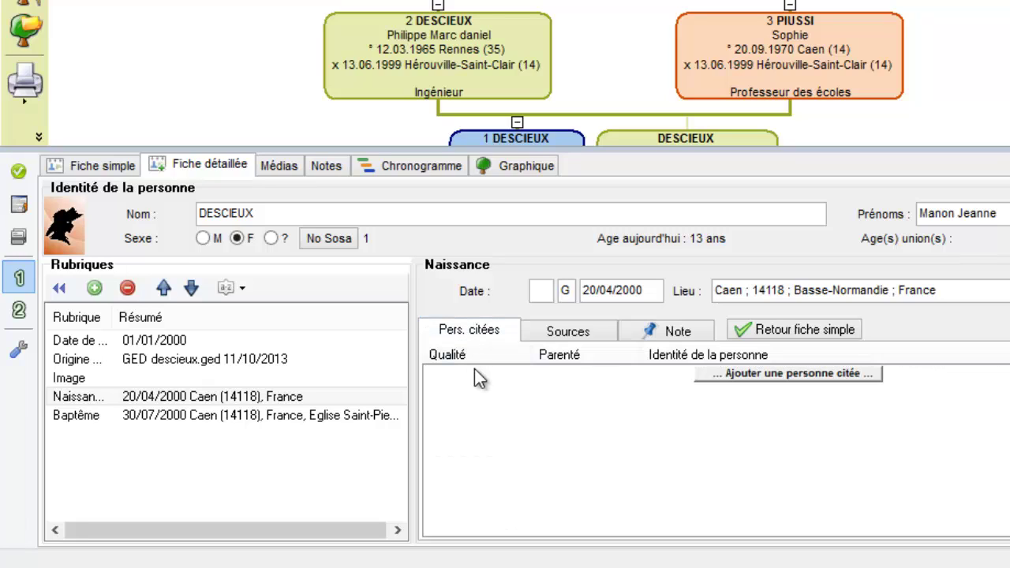
{"action": "left_click", "coordinate": [783, 374]}
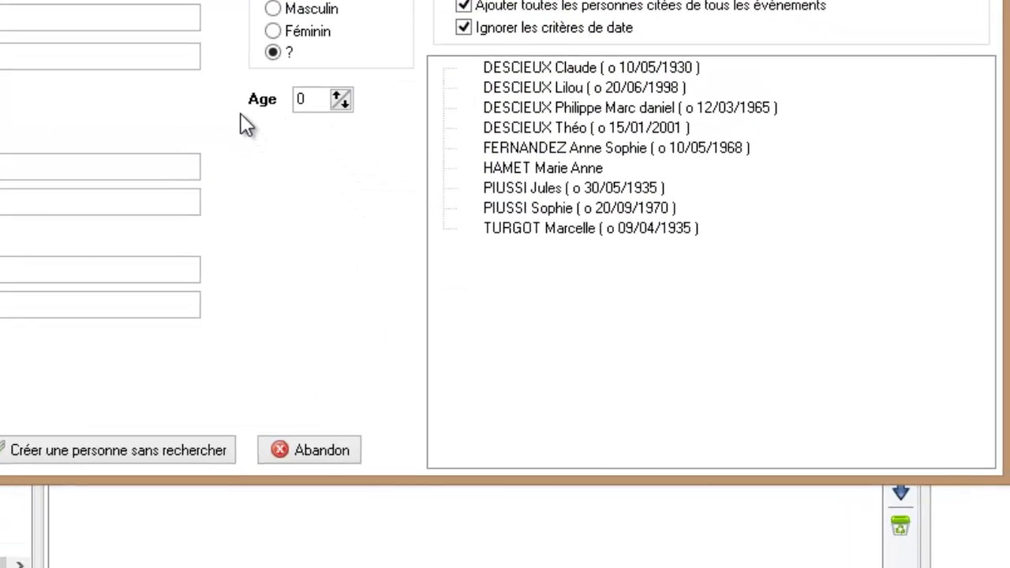
{"action": "left_click", "coordinate": [309, 99]}
{"action": "left_click", "coordinate": [744, 0]}
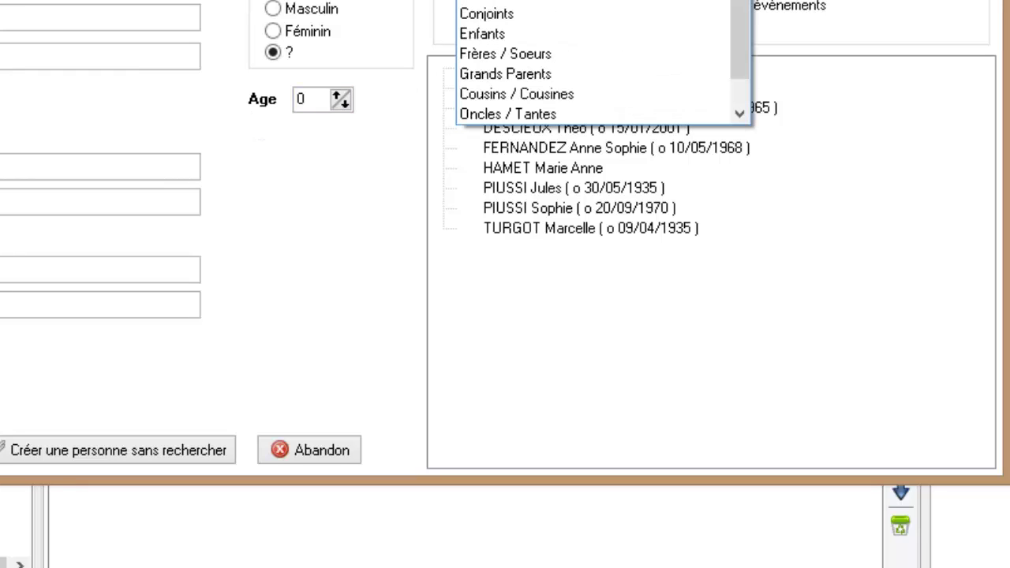
{"action": "left_click", "coordinate": [510, 2]}
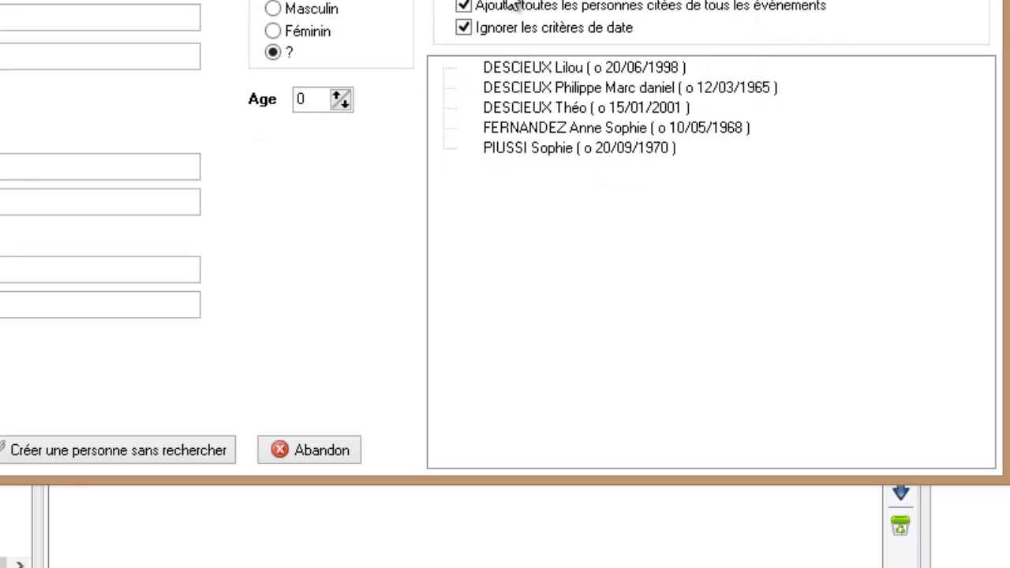
{"action": "left_click", "coordinate": [593, 91]}
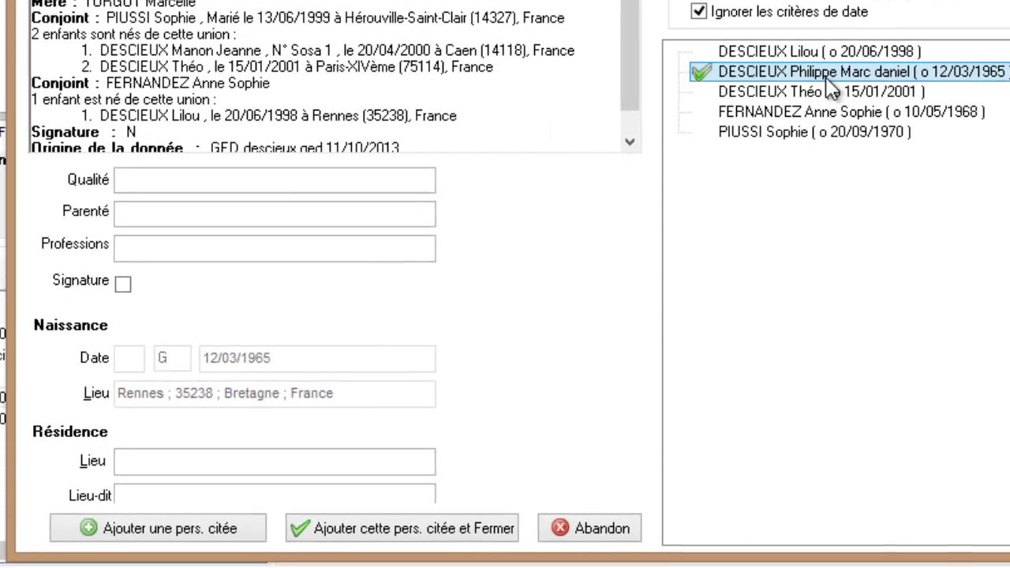
{"action": "left_click", "coordinate": [269, 177]}
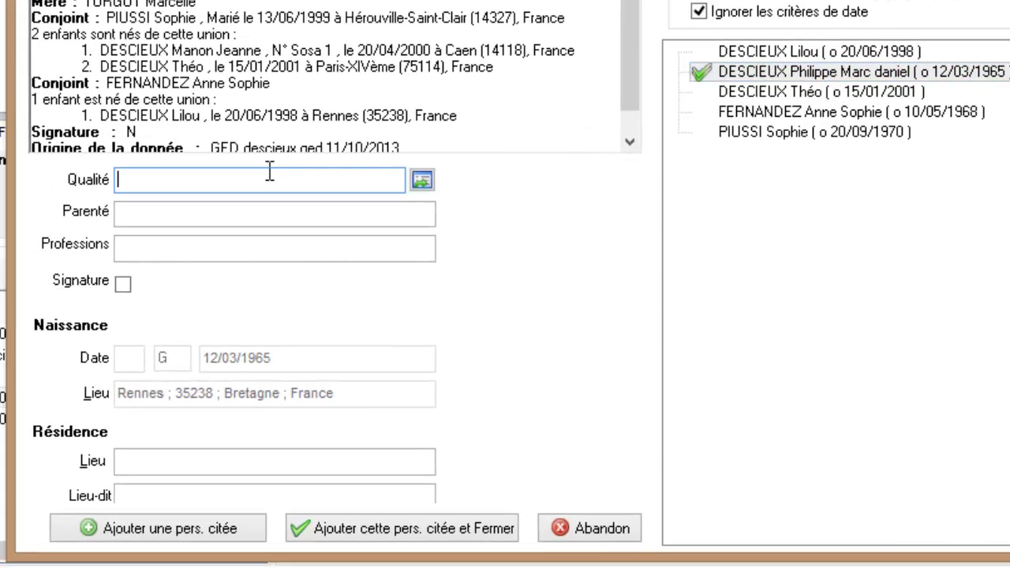
{"action": "type", "text": "Déc"}
{"action": "key", "text": "BackSpace"}
{"action": "key", "text": "Tab"}
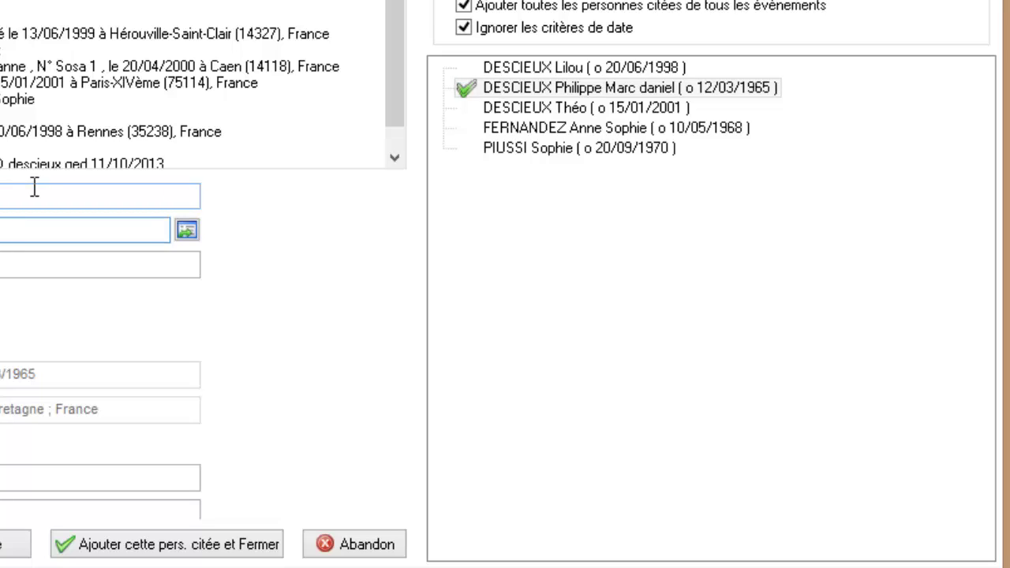
{"action": "left_click", "coordinate": [2, 548]}
{"action": "left_click", "coordinate": [243, 333]}
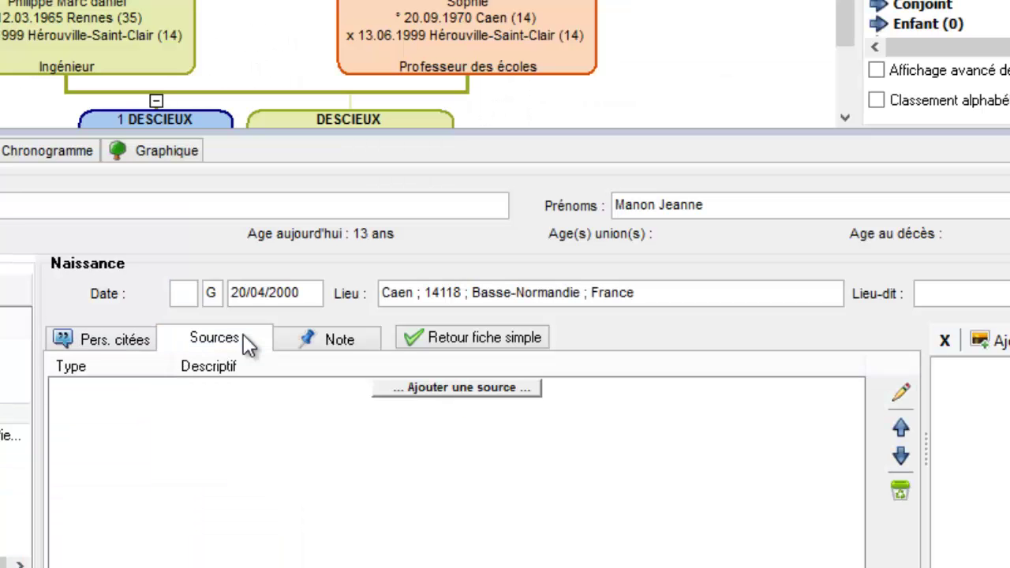
{"action": "left_click", "coordinate": [243, 418]}
{"action": "type", "text": "Photocopie"}
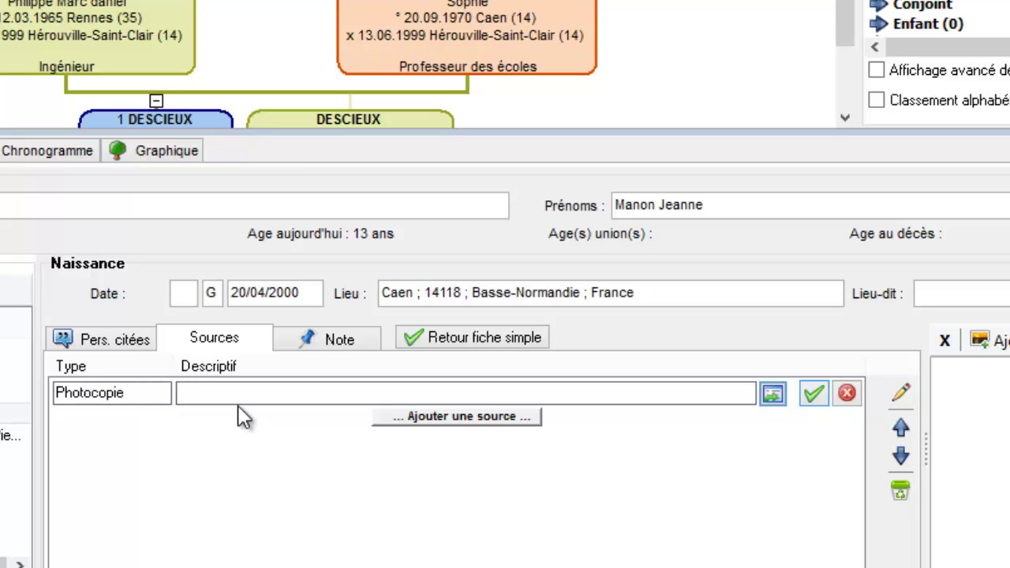
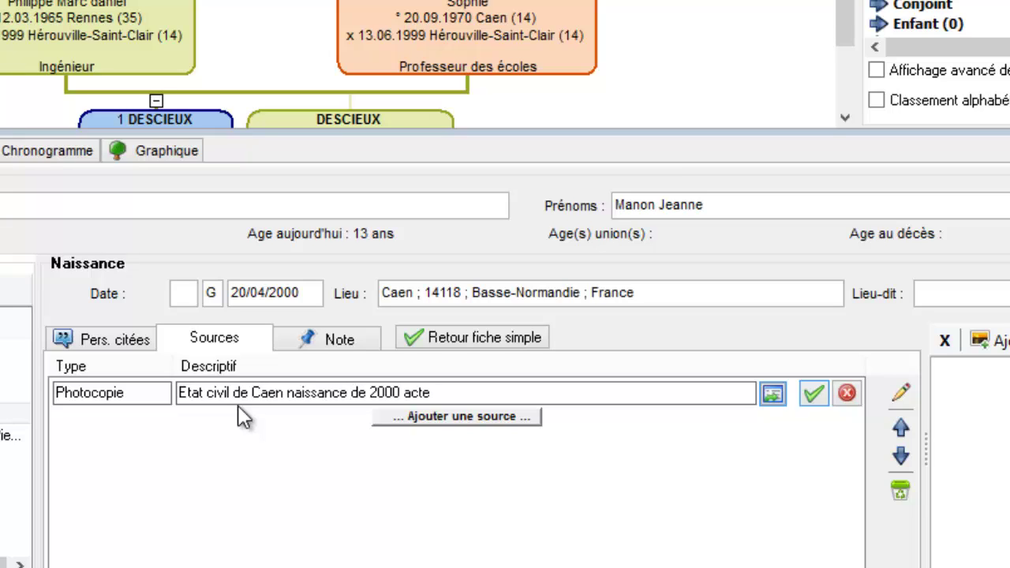
{"action": "left_click", "coordinate": [806, 394]}
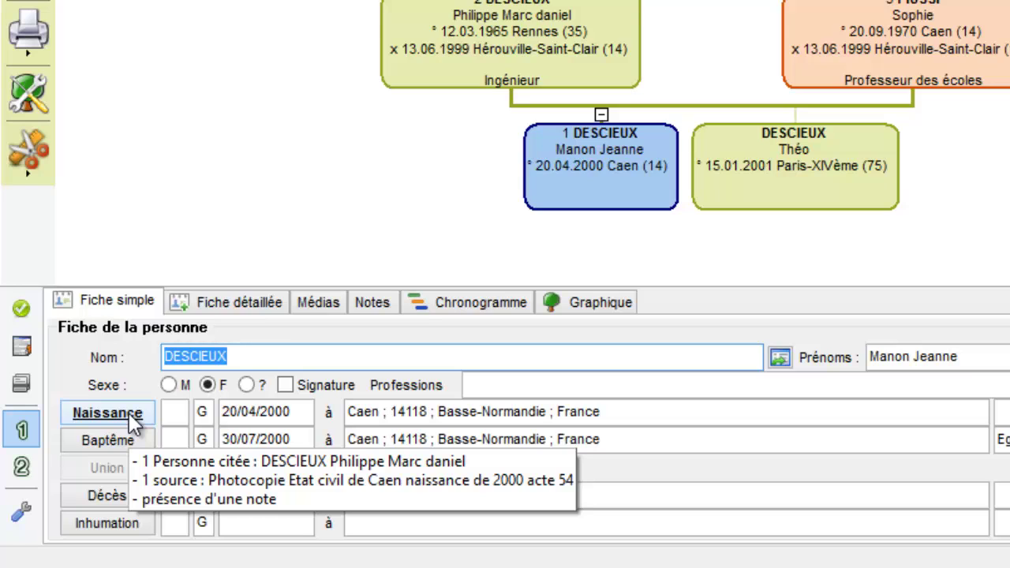
{"action": "left_click", "coordinate": [445, 81]}
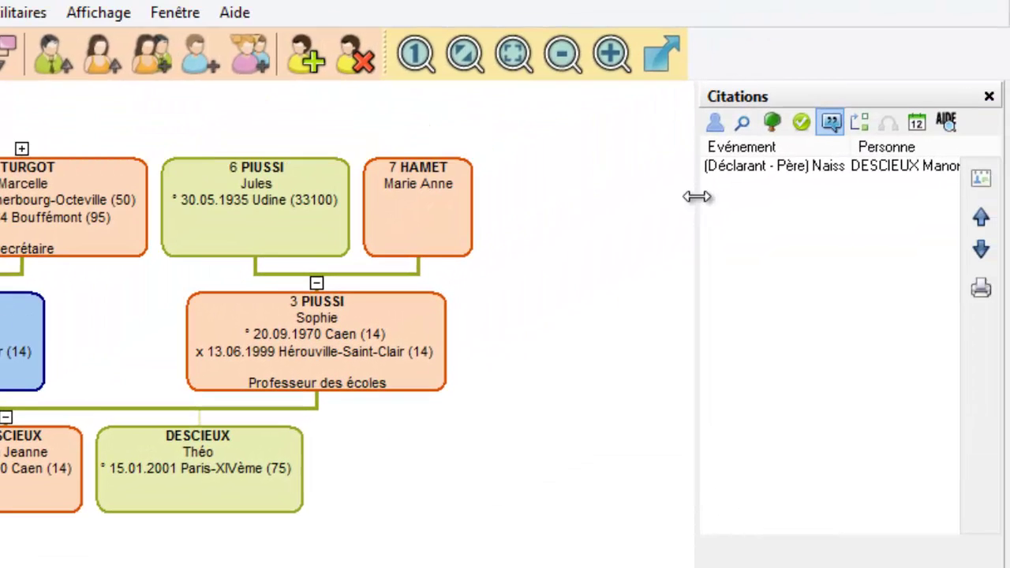
{"action": "left_click_drag", "start_coordinate": [697, 196], "coordinate": [541, 177]}
{"action": "left_click", "coordinate": [767, 167]}
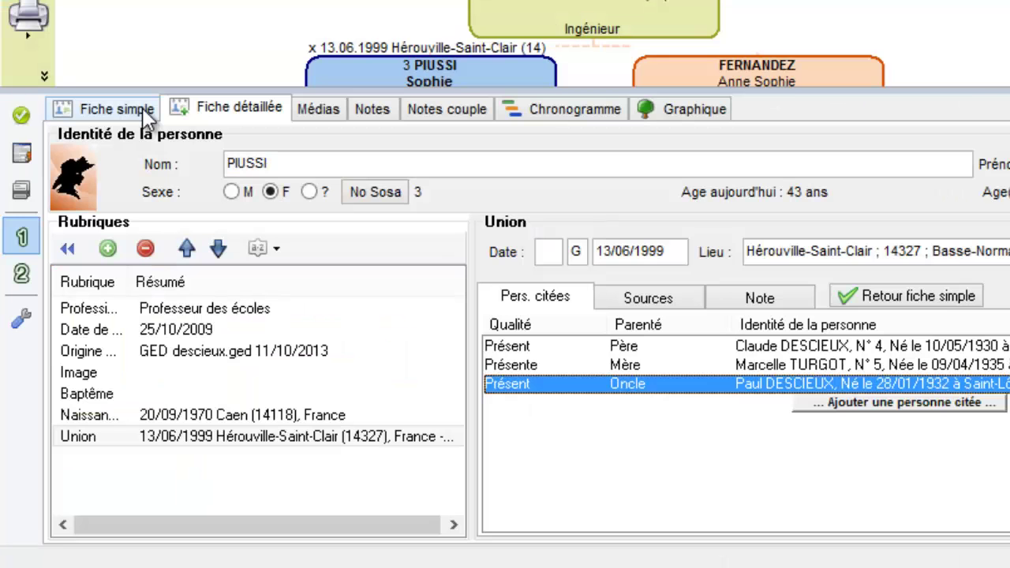
{"action": "left_click", "coordinate": [142, 112]}
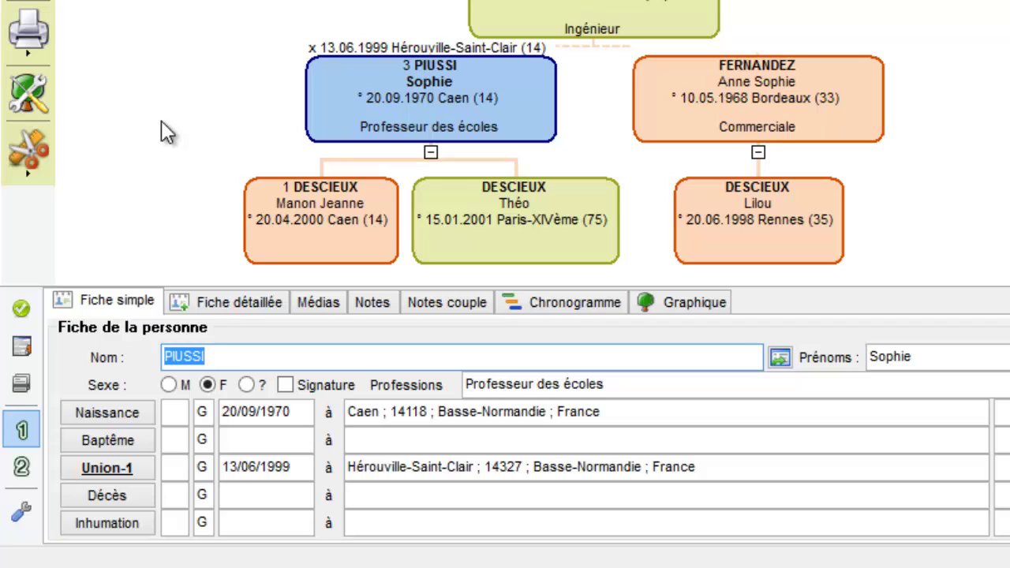
{"action": "mouse_move", "coordinate": [130, 465]}
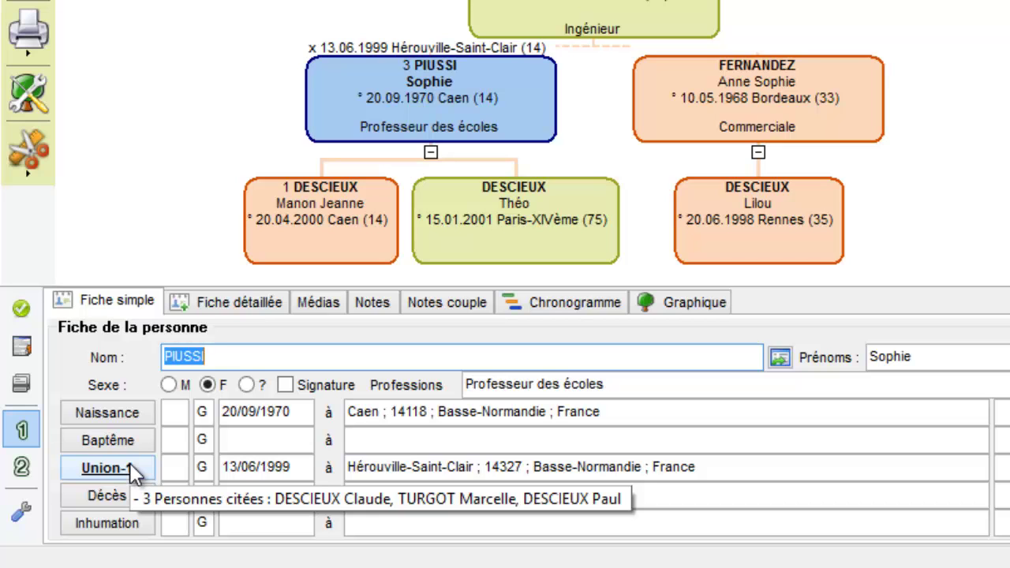
{"action": "left_click", "coordinate": [540, 22]}
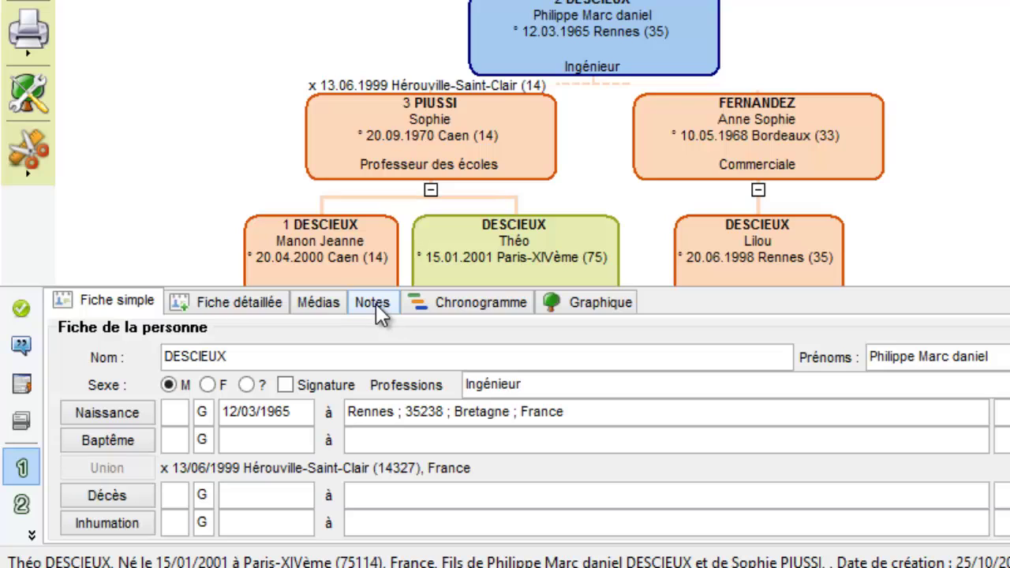
{"action": "left_click", "coordinate": [376, 303]}
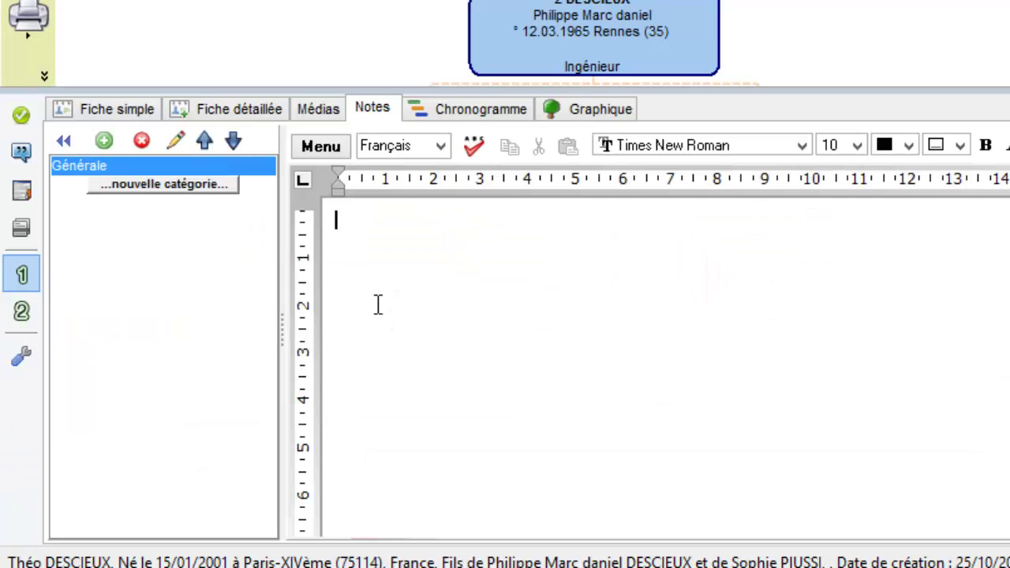
{"action": "type", "text": "Philippe "}
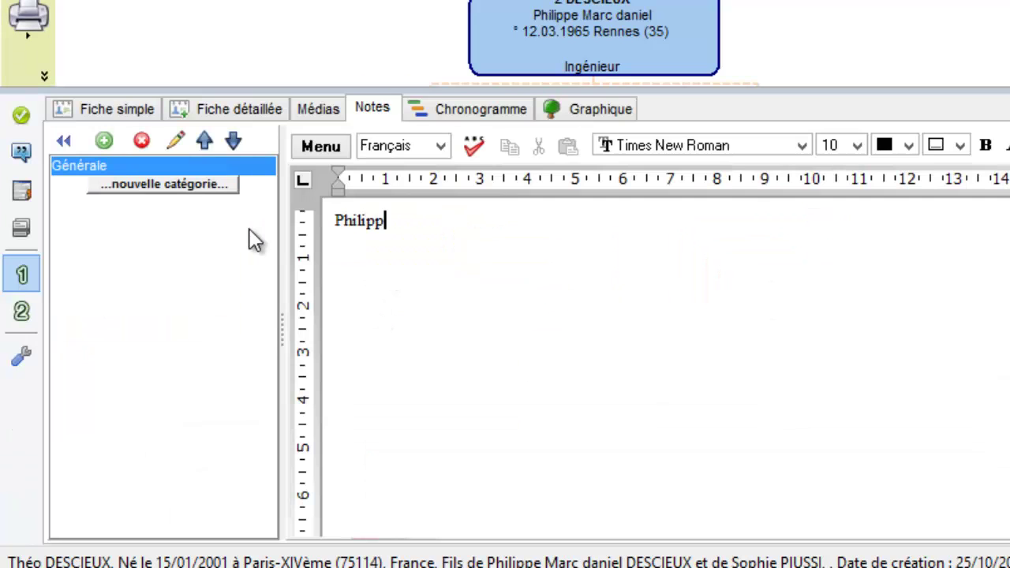
{"action": "type", "text": "a eu un bac S."}
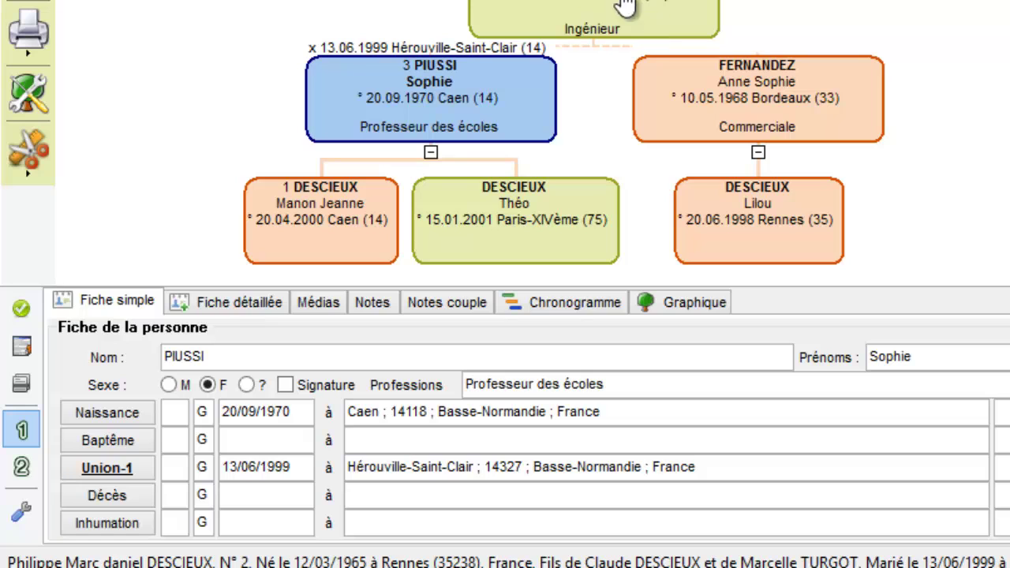
{"action": "left_click", "coordinate": [740, 103]}
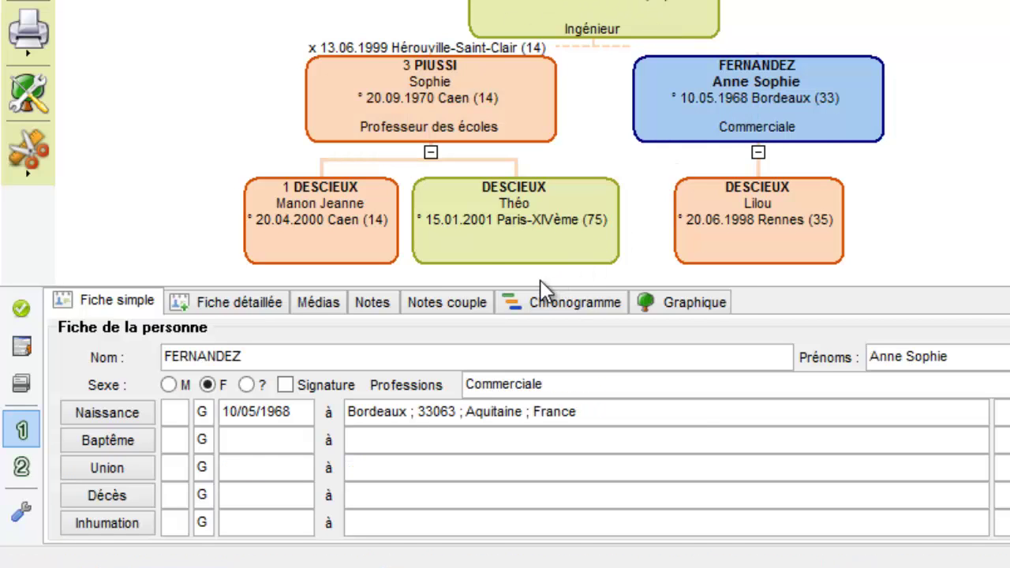
{"action": "left_click", "coordinate": [367, 130]}
{"action": "left_click", "coordinate": [753, 93]}
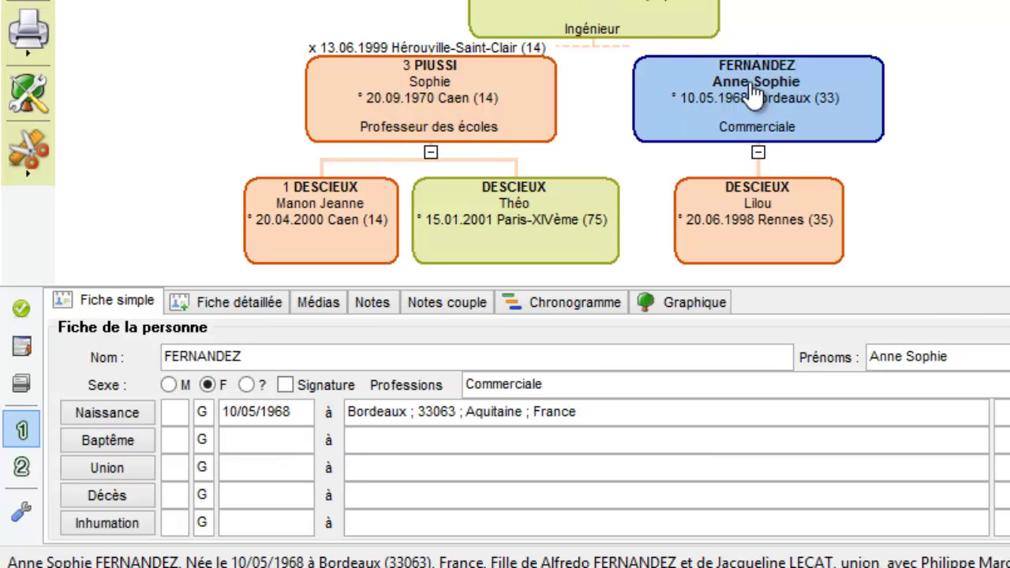
{"action": "left_click", "coordinate": [453, 303]}
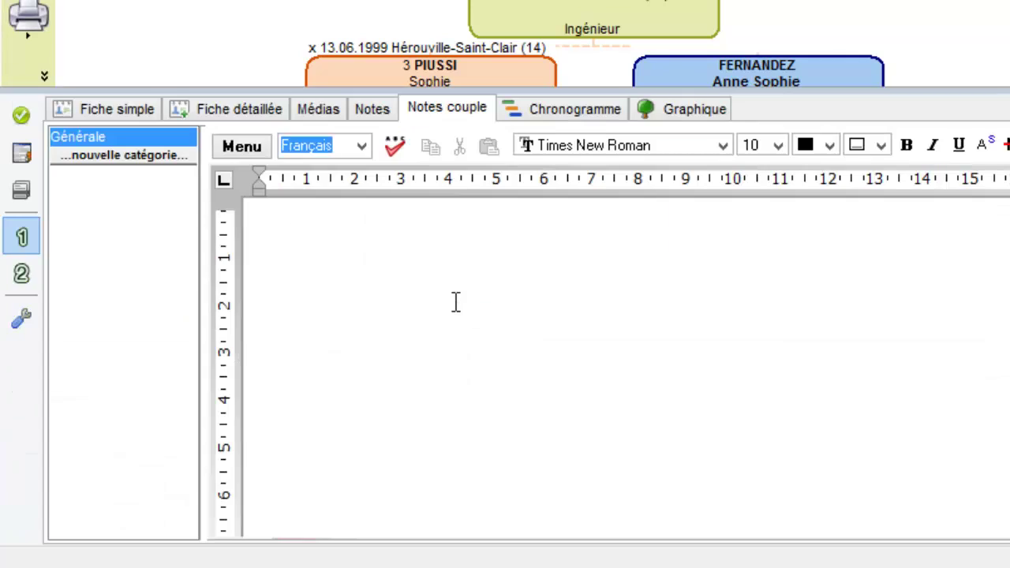
{"action": "type", "text": "Ils se sont connus à Caen puis ont déménagé à Rennes"}
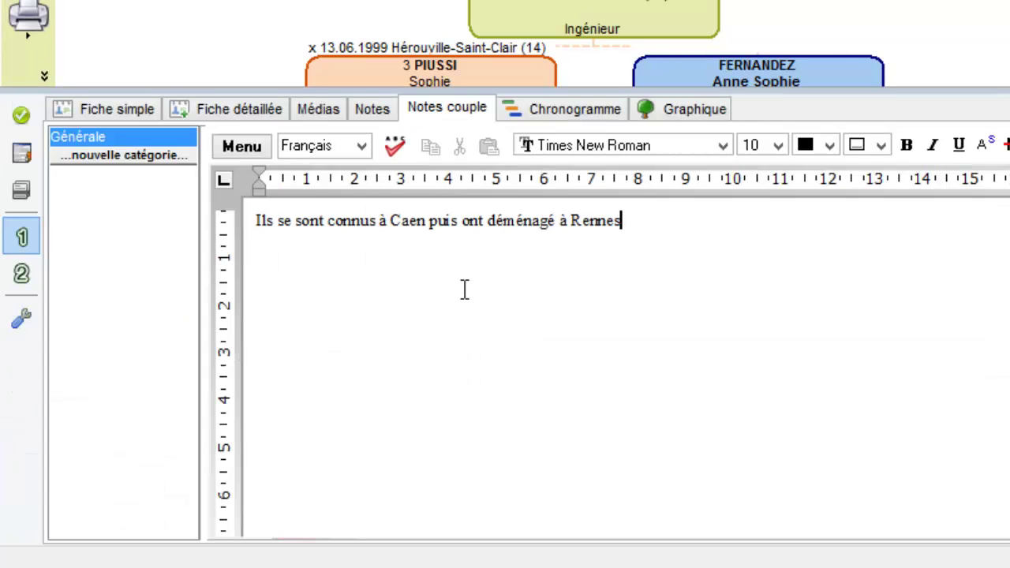
{"action": "type", "text": "."}
{"action": "left_click", "coordinate": [99, 108]}
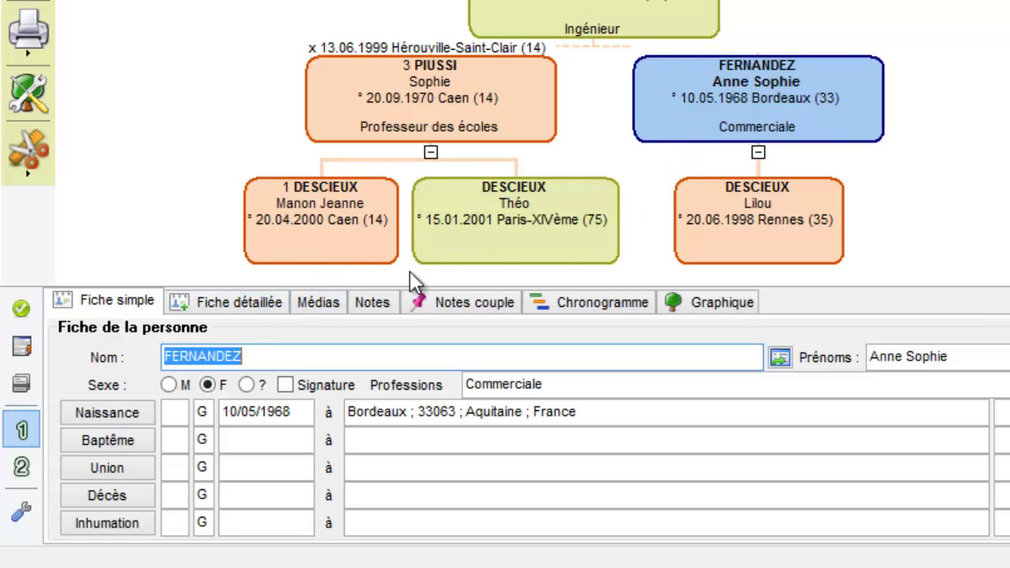
{"action": "left_click", "coordinate": [336, 254]}
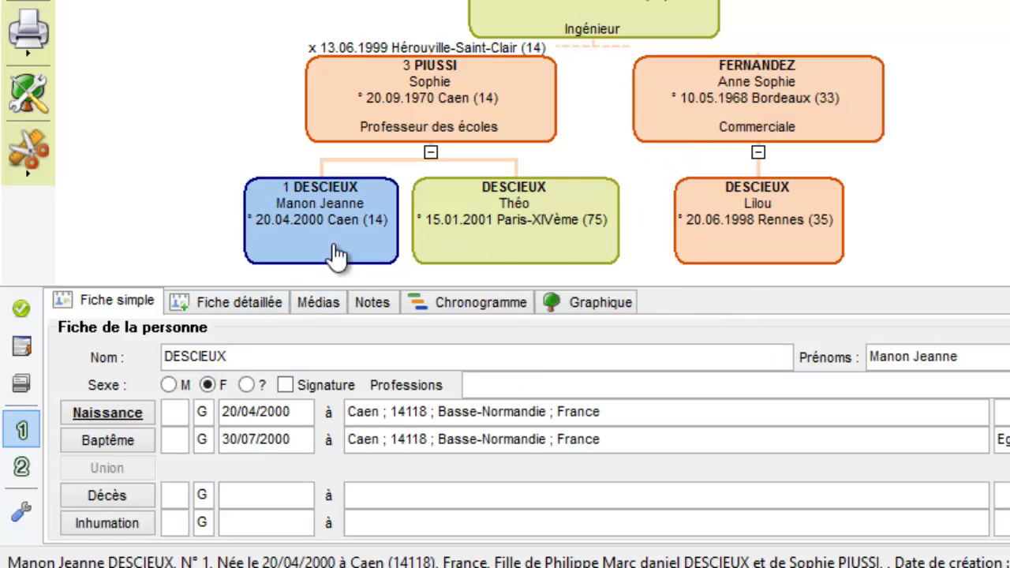
{"action": "left_click", "coordinate": [319, 303]}
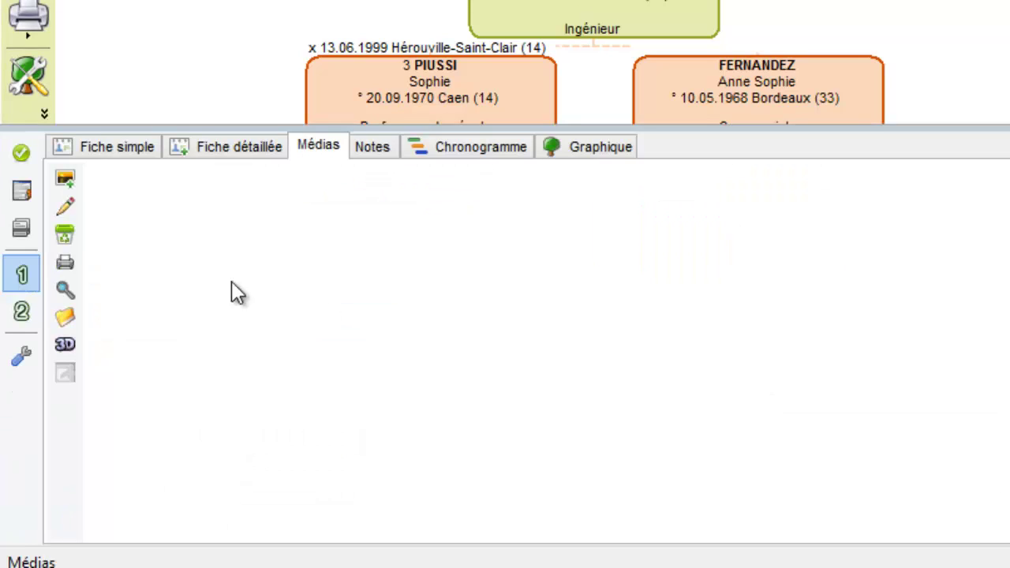
{"action": "left_click", "coordinate": [67, 183]}
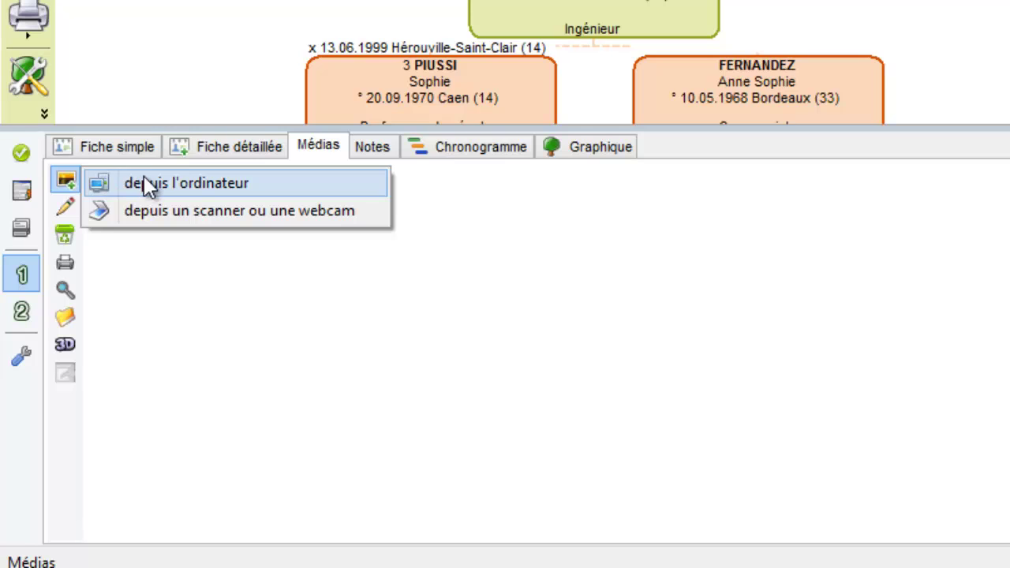
{"action": "left_click", "coordinate": [128, 193]}
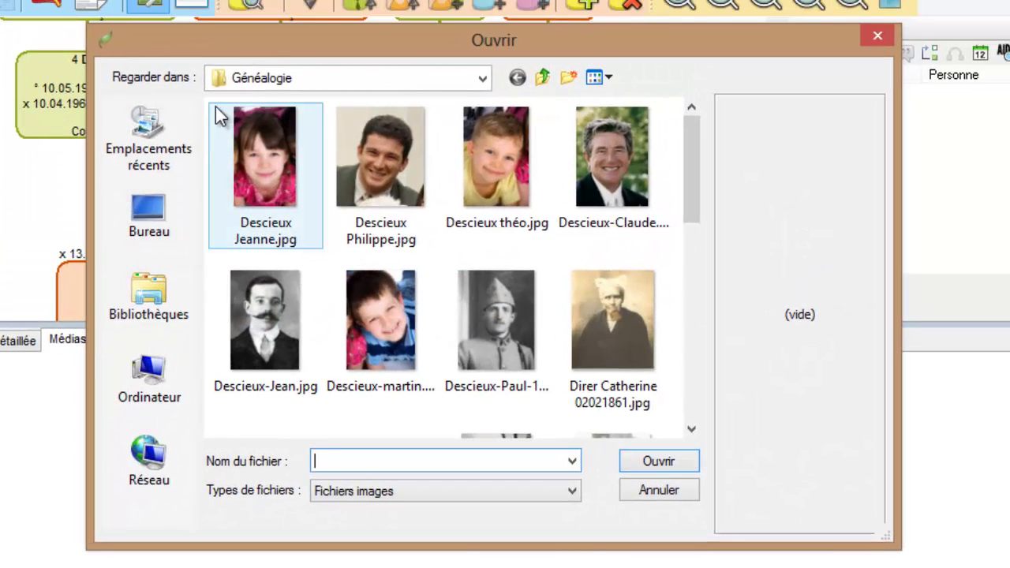
{"action": "left_click", "coordinate": [272, 84]}
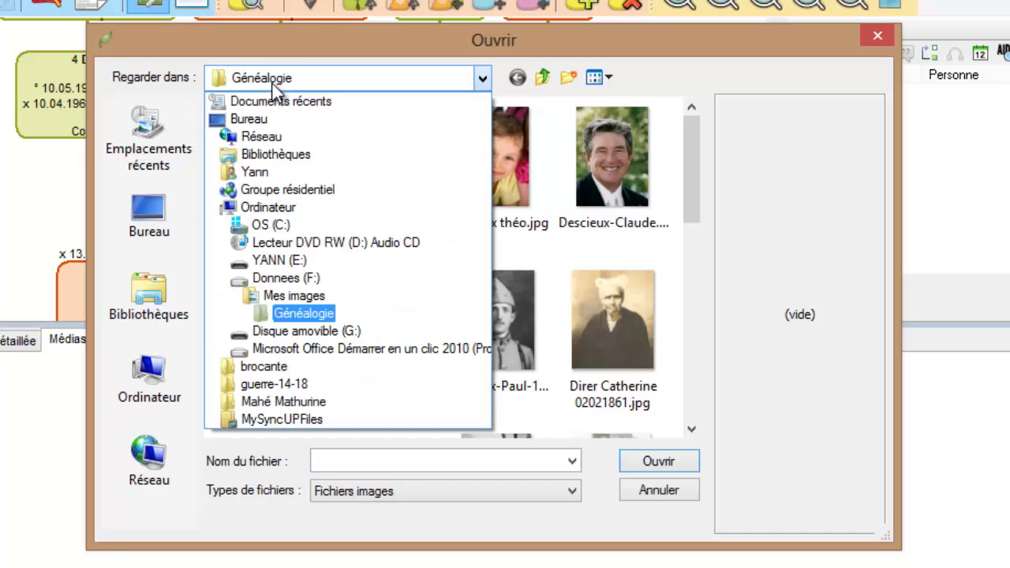
{"action": "left_click", "coordinate": [272, 83]}
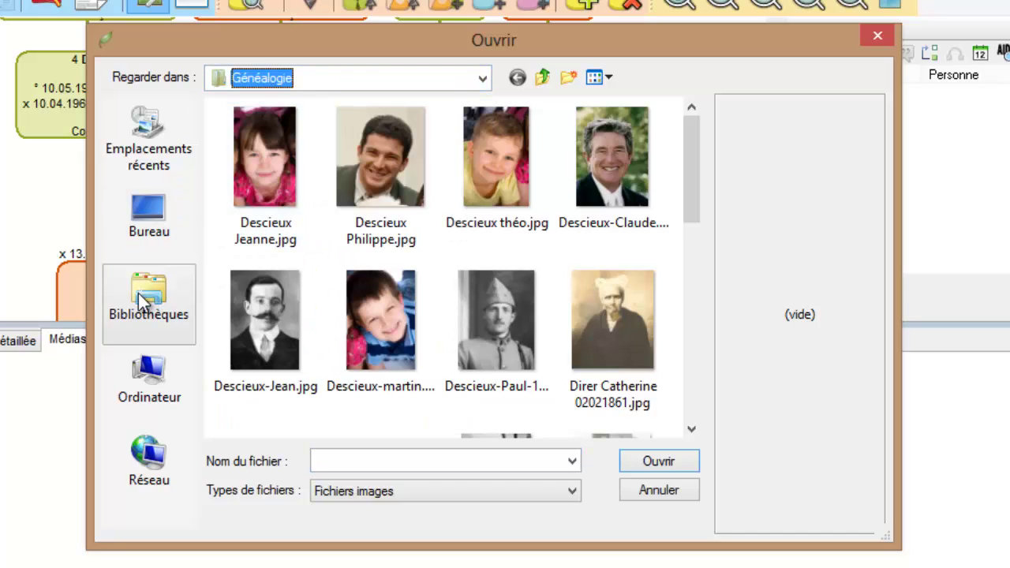
{"action": "left_click_drag", "start_coordinate": [695, 139], "coordinate": [717, 147]}
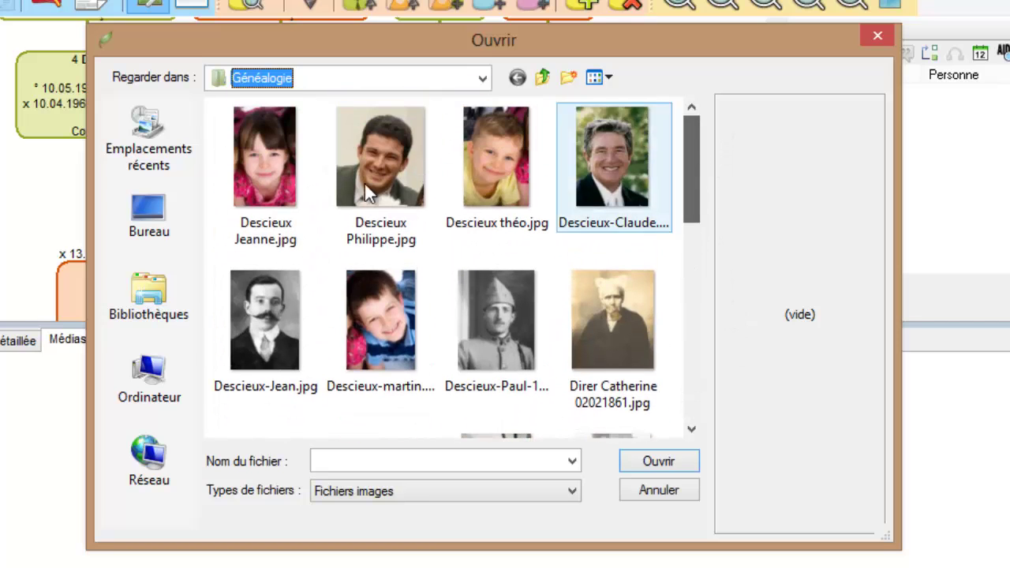
{"action": "left_click", "coordinate": [257, 156]}
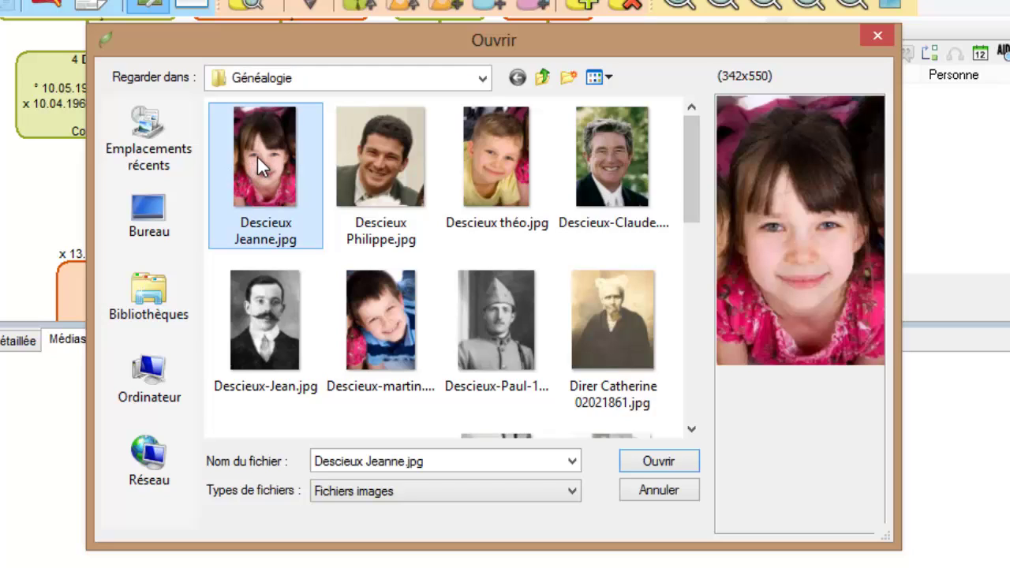
{"action": "left_click", "coordinate": [663, 462]}
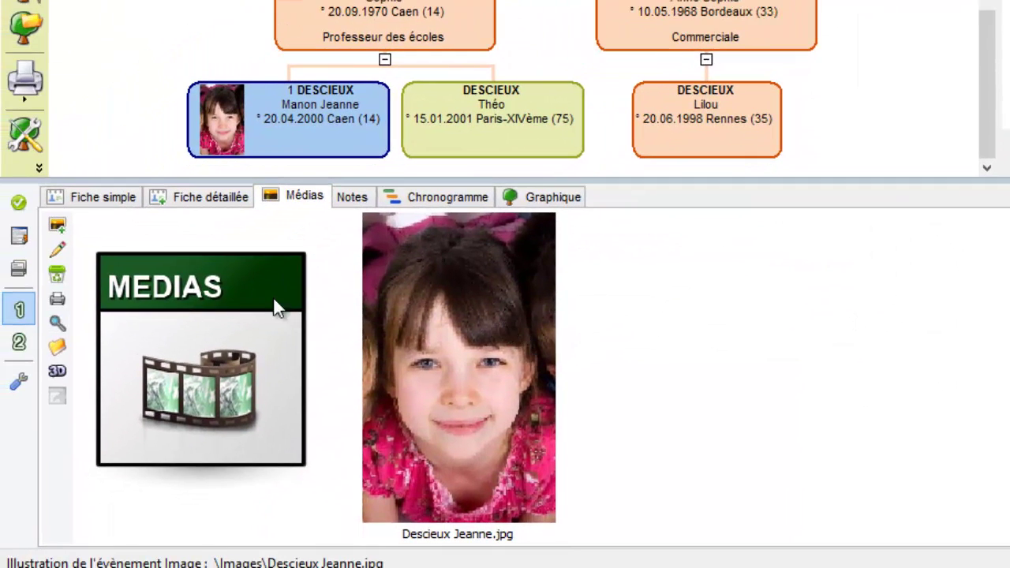
{"action": "left_click", "coordinate": [85, 201]}
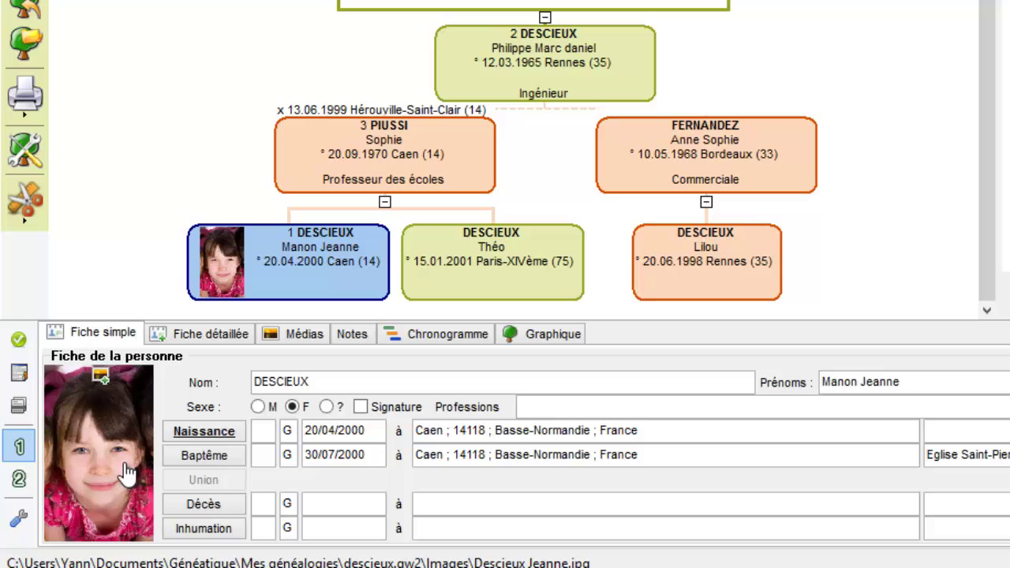
{"action": "mouse_move", "coordinate": [201, 442]}
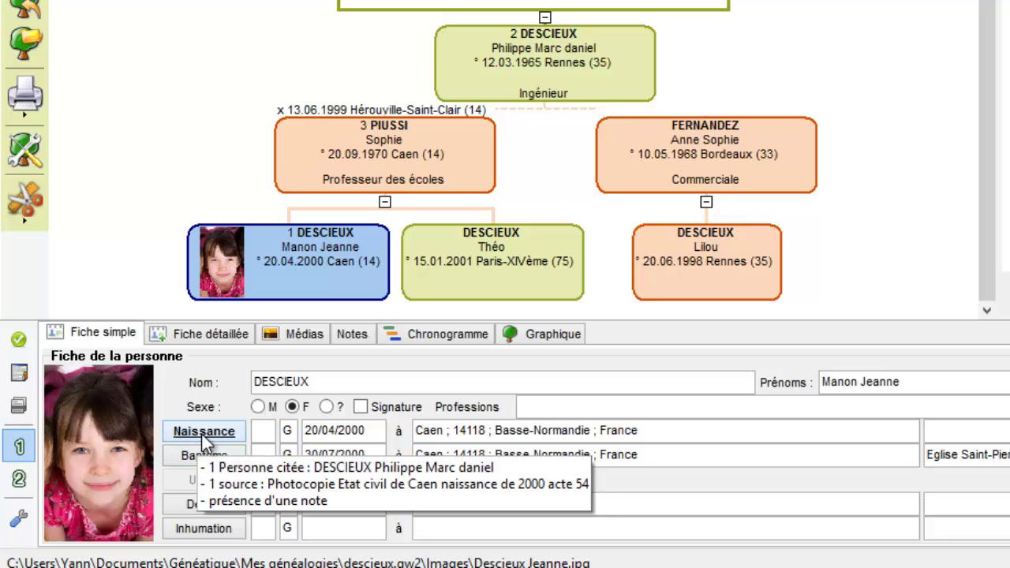
{"action": "left_click", "coordinate": [389, 175]}
{"action": "scroll", "coordinate": [386, 158], "scroll_direction": "up", "scroll_amount": 1}
{"action": "left_click", "coordinate": [371, 13]}
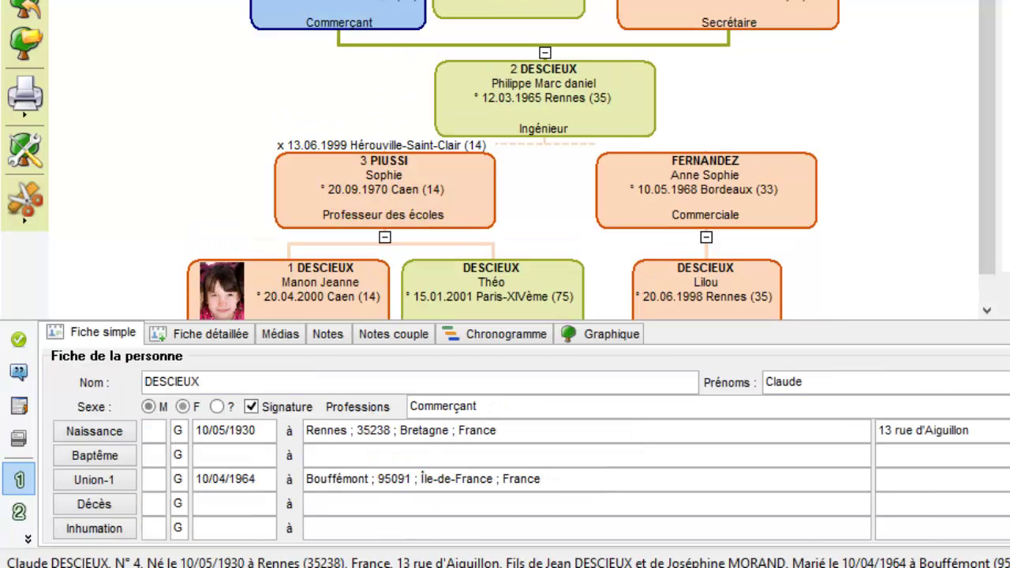
{"action": "scroll", "coordinate": [373, 54], "scroll_direction": "up", "scroll_amount": 2}
{"action": "left_click", "coordinate": [96, 481]}
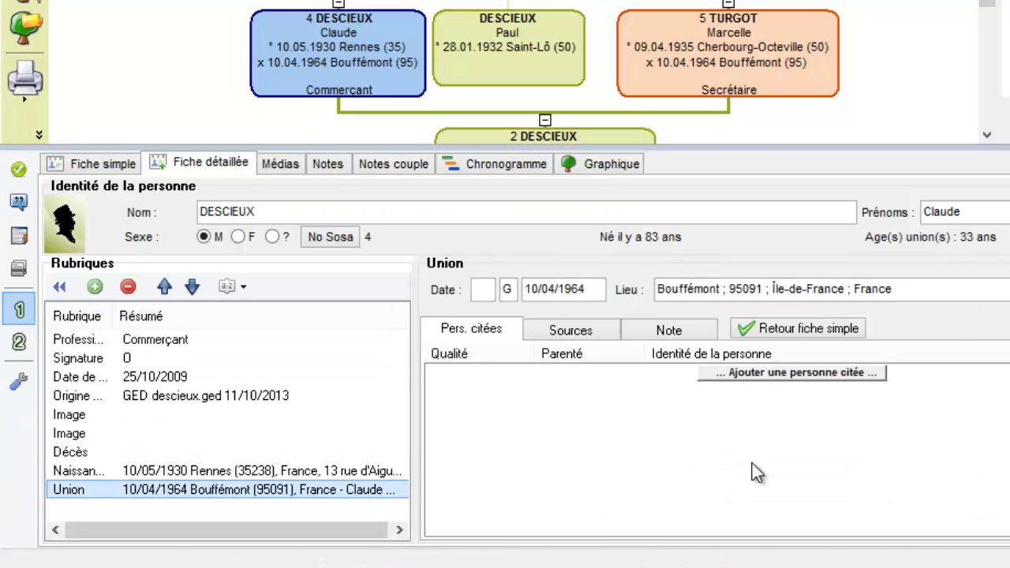
{"action": "left_click", "coordinate": [867, 331]}
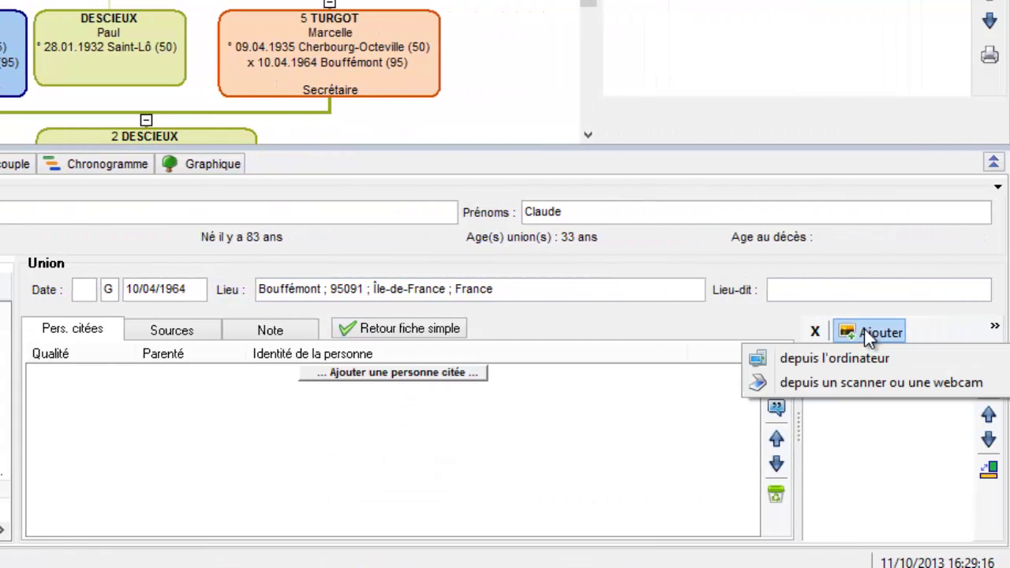
{"action": "left_click", "coordinate": [864, 327]}
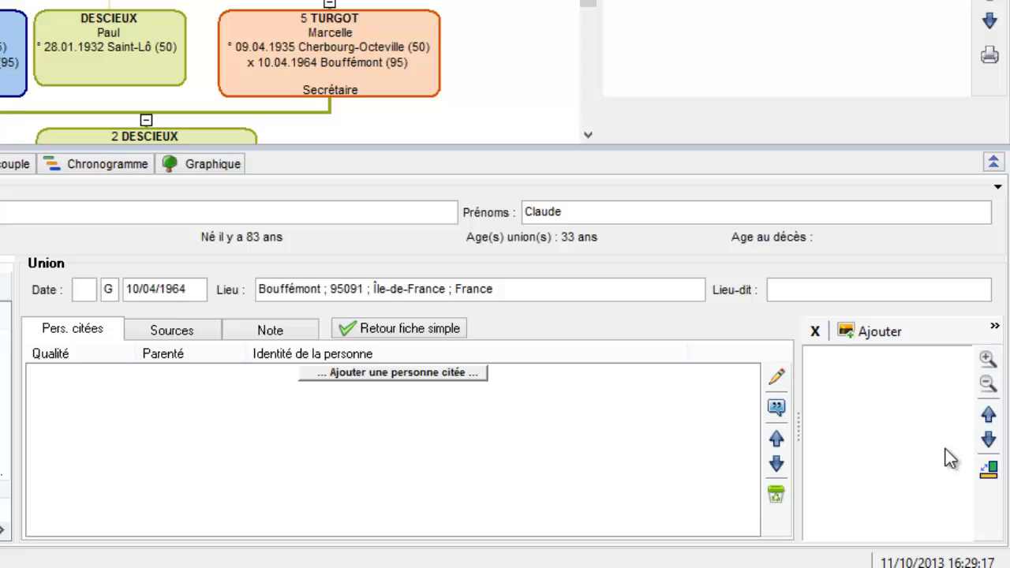
{"action": "left_click", "coordinate": [991, 472]}
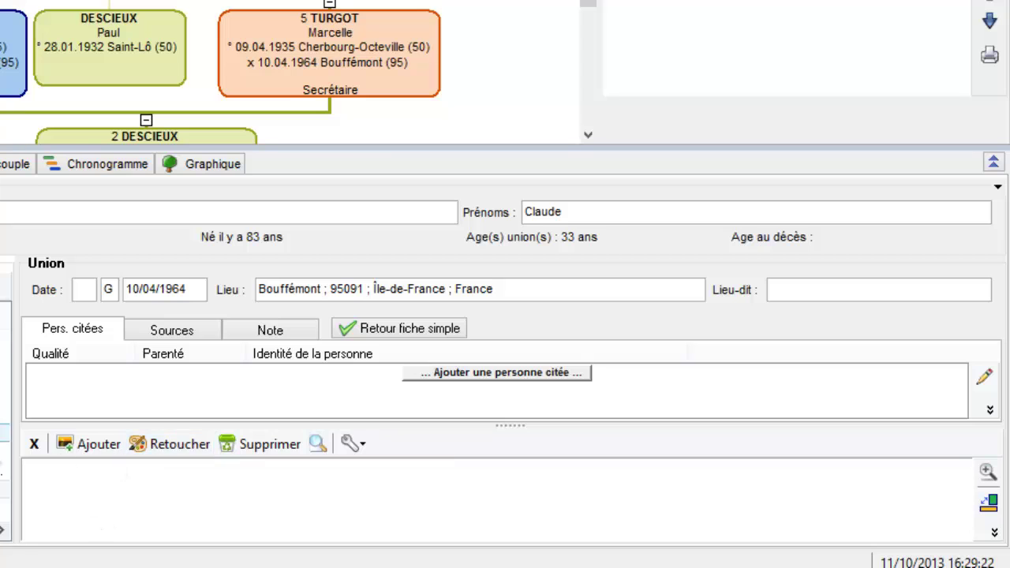
{"action": "left_click", "coordinate": [74, 447]}
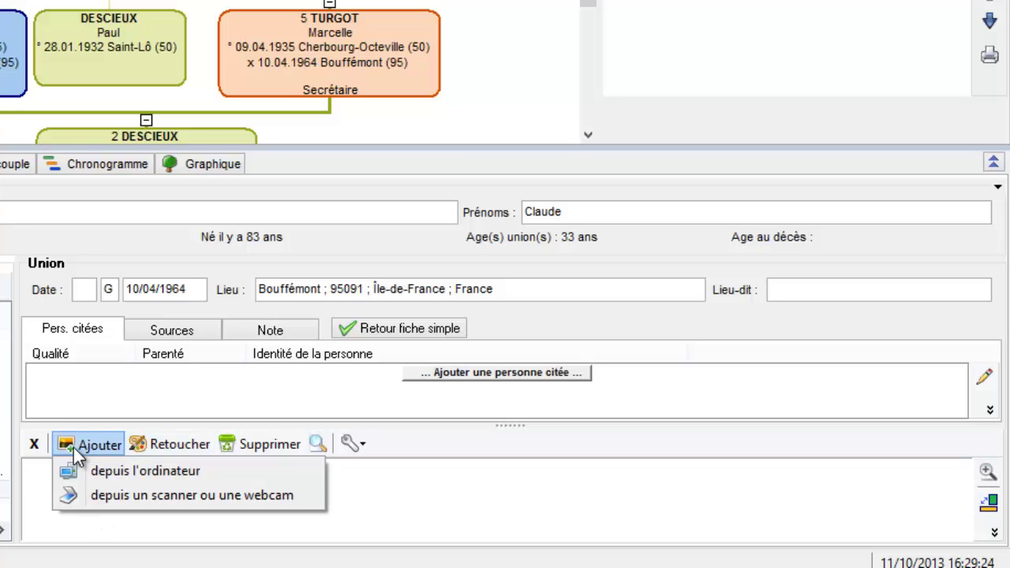
{"action": "left_click", "coordinate": [82, 469]}
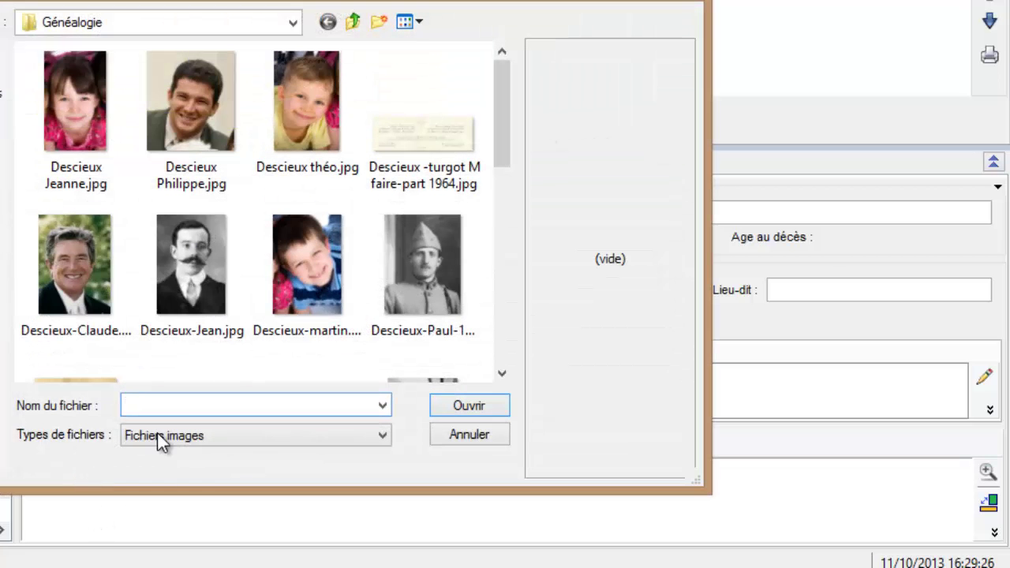
{"action": "left_click", "coordinate": [470, 138]}
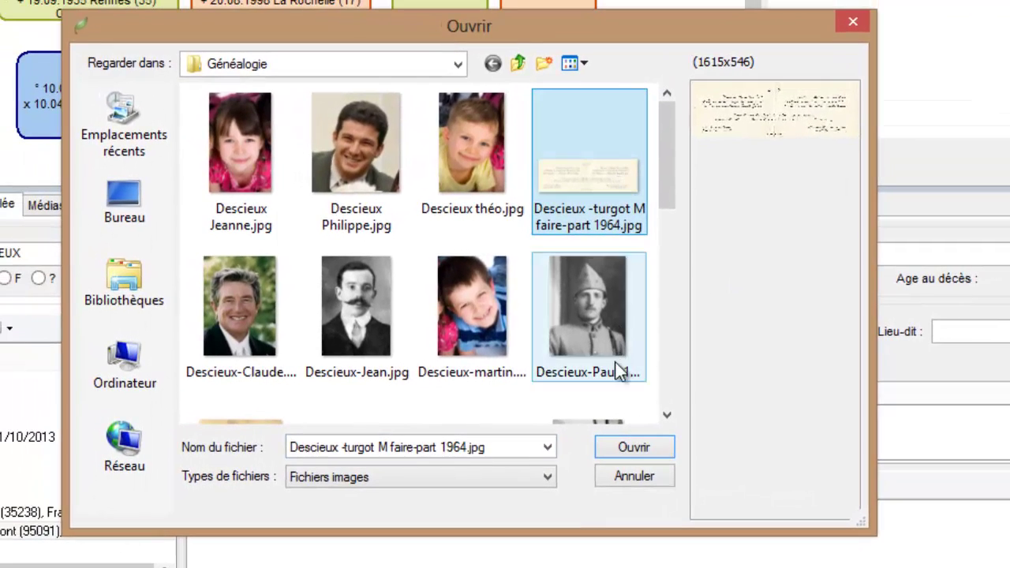
{"action": "left_click", "coordinate": [632, 449]}
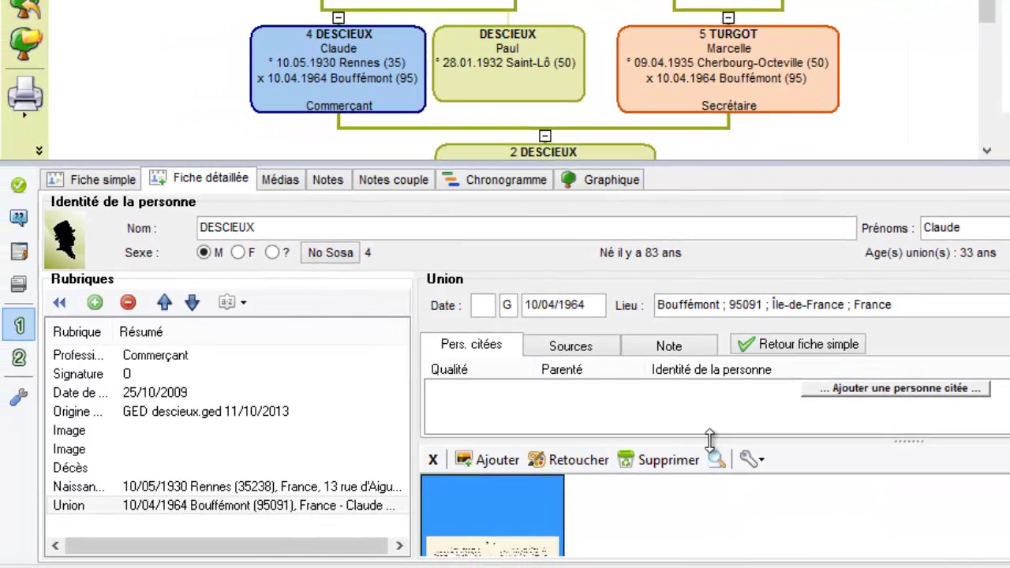
{"action": "left_click_drag", "start_coordinate": [710, 441], "coordinate": [710, 417]}
{"action": "left_click", "coordinate": [717, 438]}
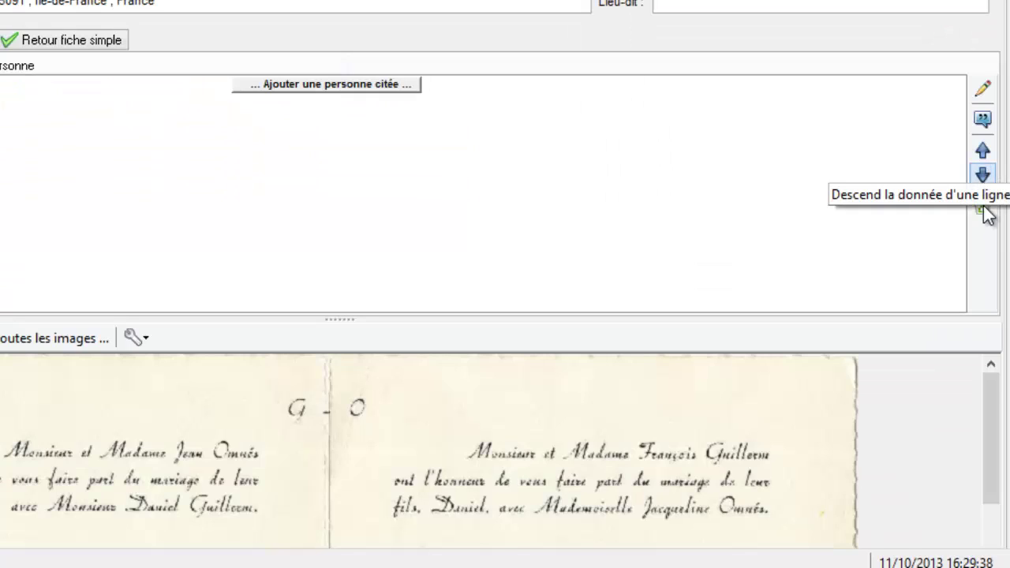
{"action": "left_click_drag", "start_coordinate": [994, 388], "coordinate": [1008, 261]}
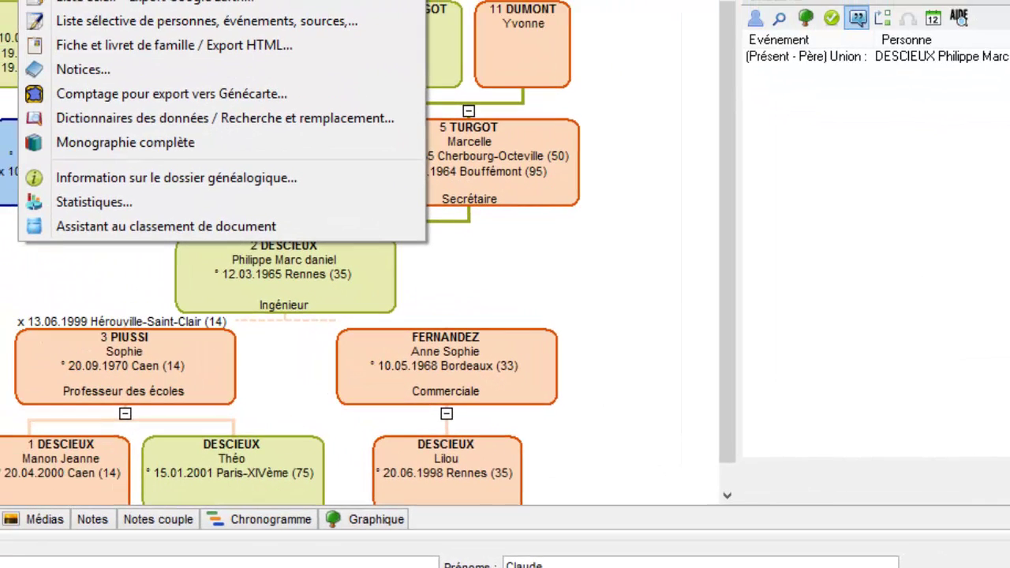
Load the Généalogie folder into the document-filing assistant and preview the young man's photo
{"action": "left_click", "coordinate": [160, 228]}
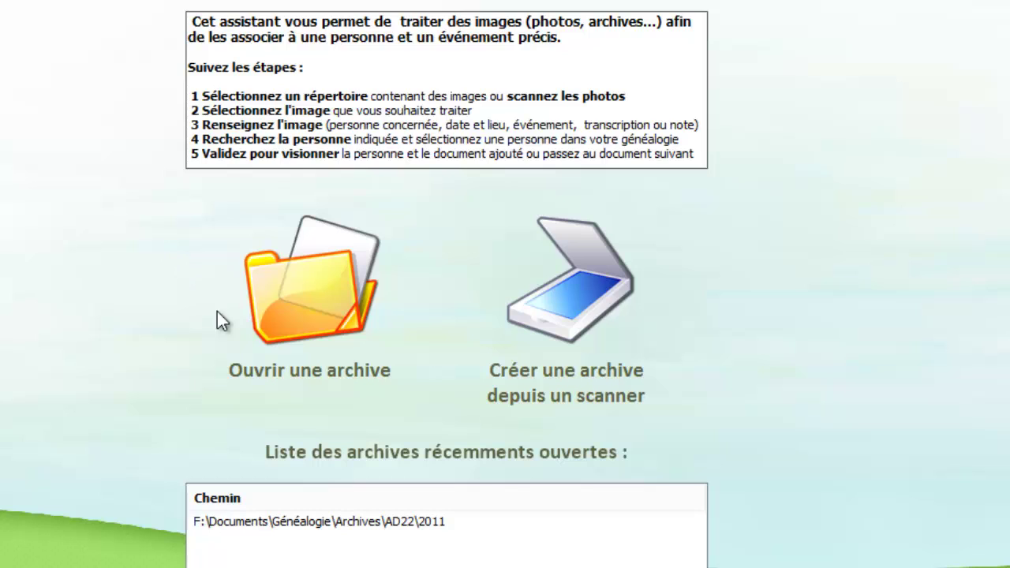
{"action": "left_click", "coordinate": [306, 265]}
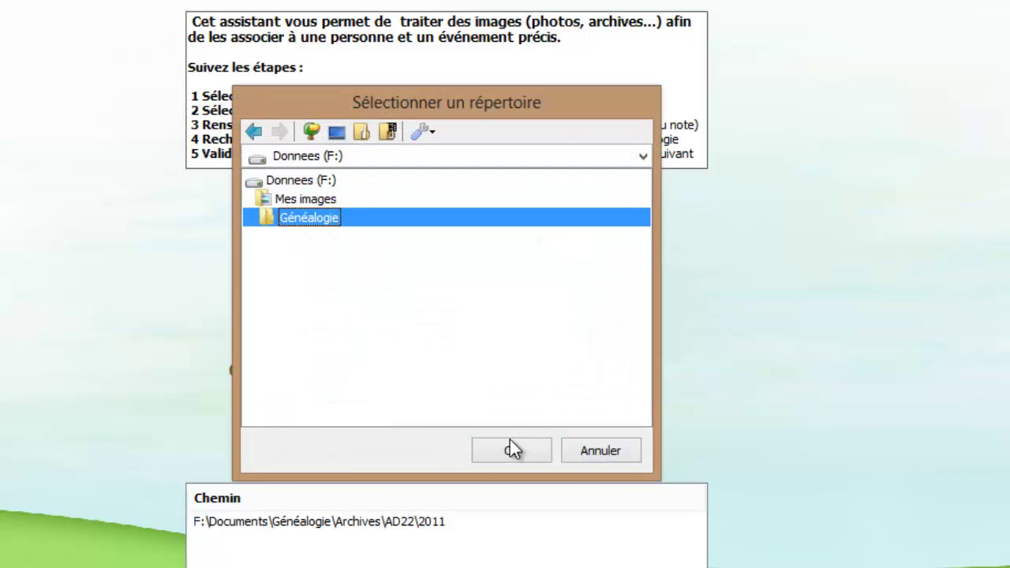
{"action": "left_click", "coordinate": [511, 450]}
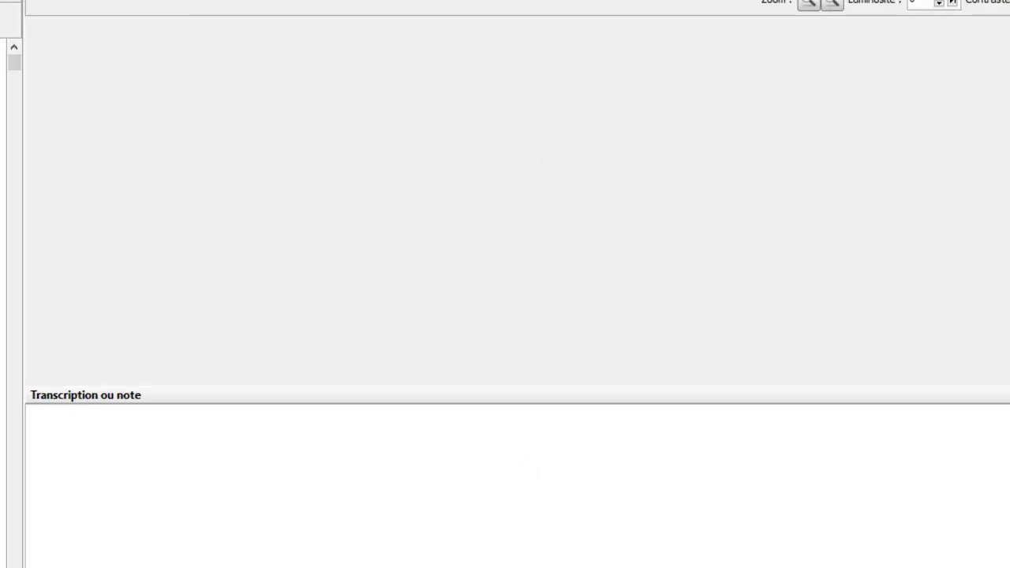
{"action": "left_click_drag", "start_coordinate": [20, 277], "coordinate": [260, 267]}
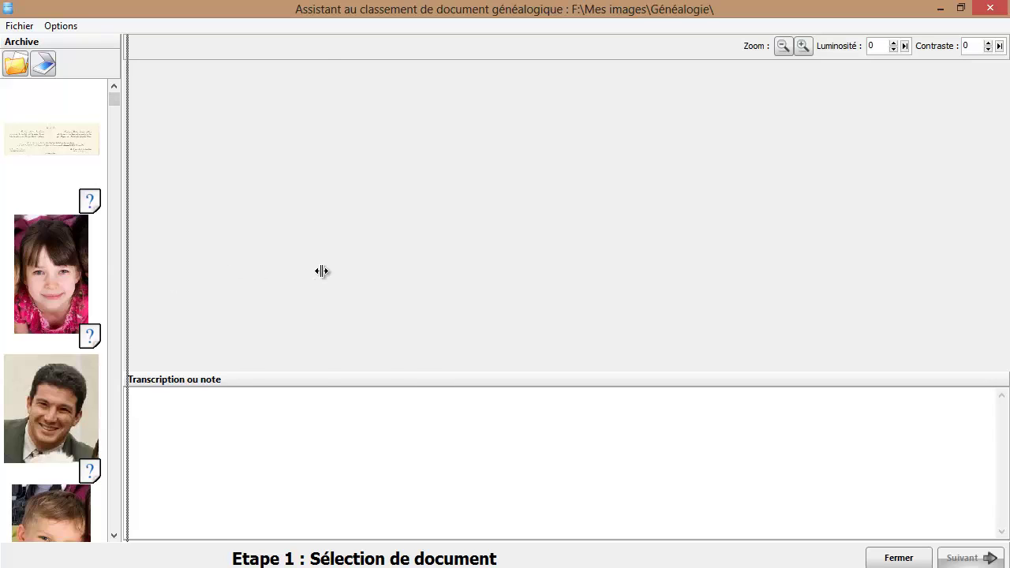
{"action": "left_click_drag", "start_coordinate": [321, 271], "coordinate": [323, 270]}
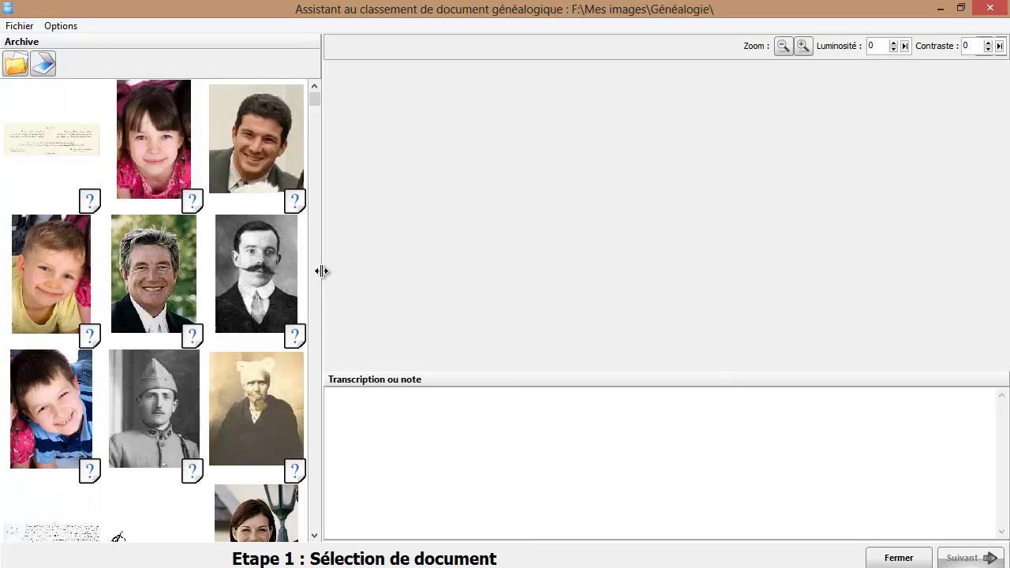
{"action": "left_click", "coordinate": [283, 118]}
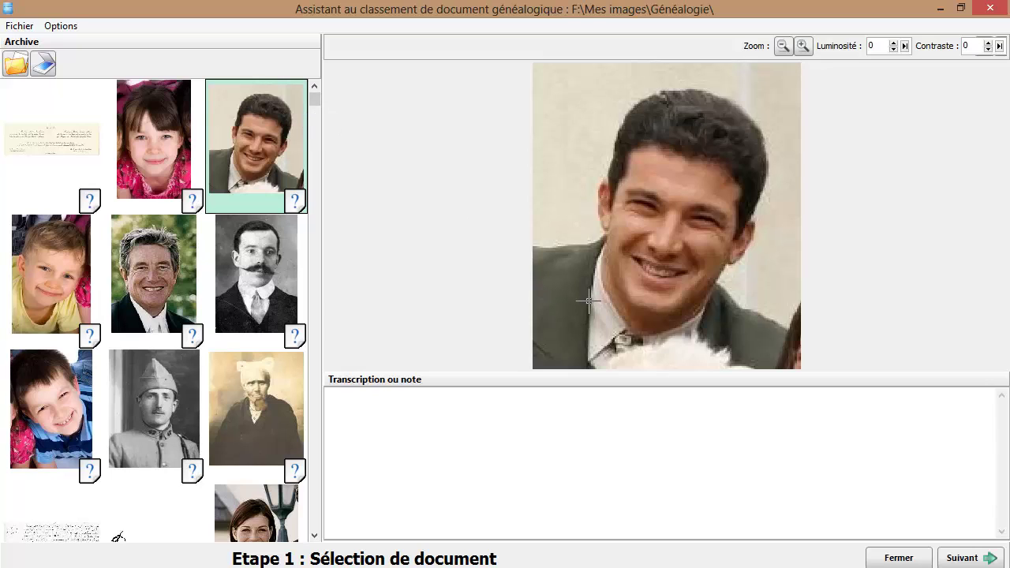
Enter search criteria surname DESCIEUX with event type Image for the photo
{"action": "left_click", "coordinate": [962, 557]}
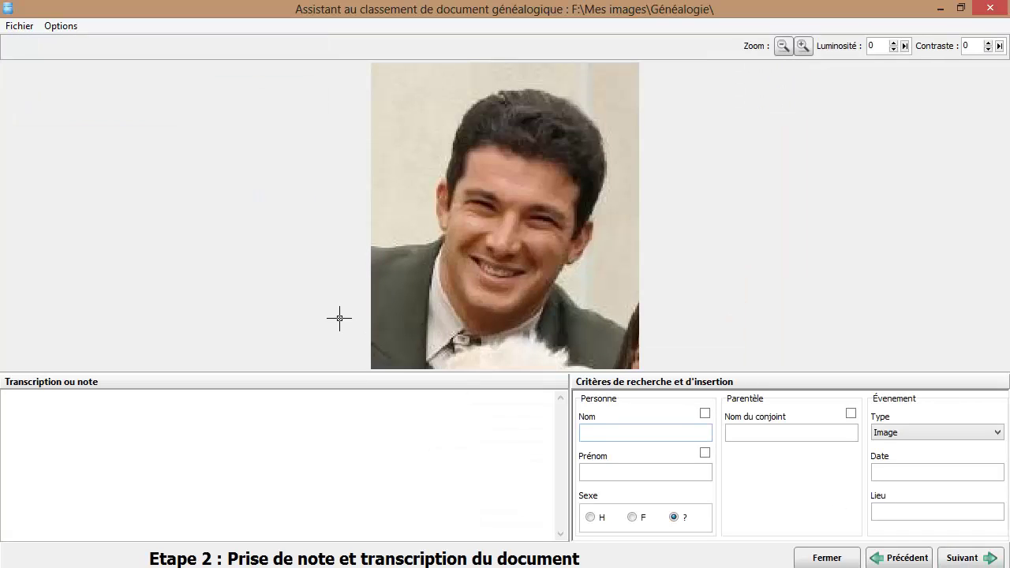
{"action": "left_click", "coordinate": [92, 412]}
{"action": "left_click", "coordinate": [596, 435]}
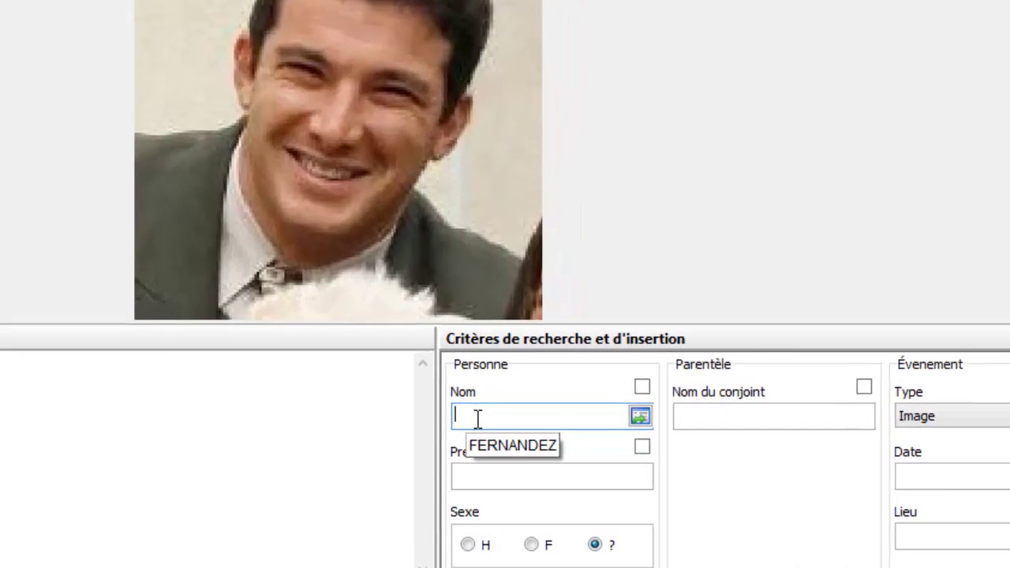
{"action": "type", "text": "DESCIEUX"}
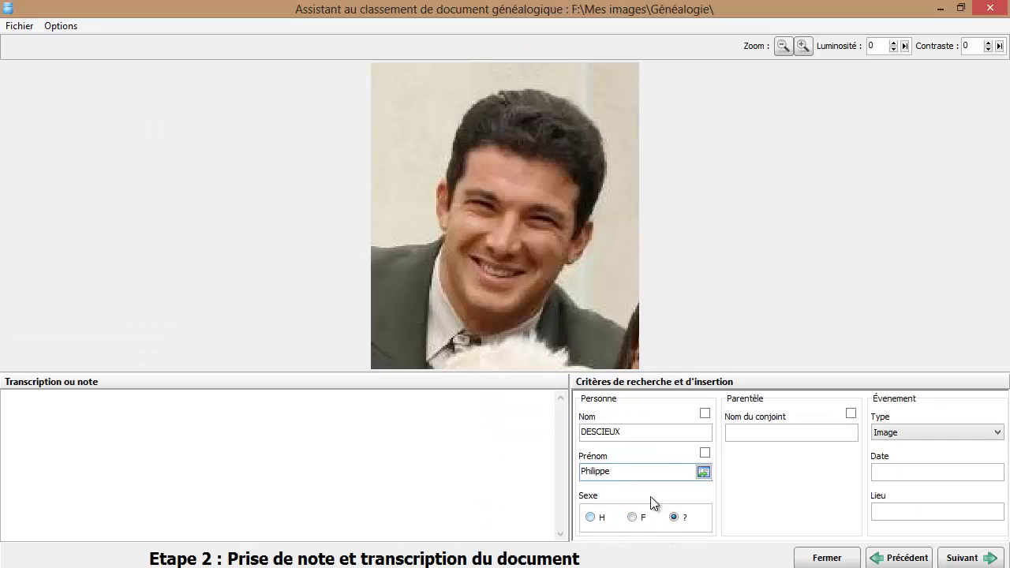
{"action": "left_click", "coordinate": [898, 436]}
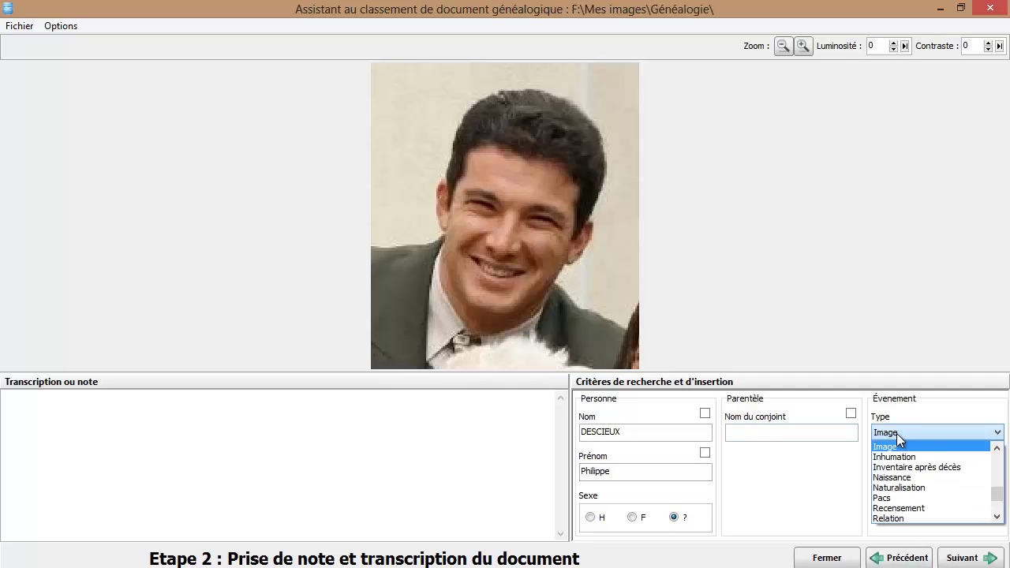
{"action": "left_click", "coordinate": [897, 433]}
{"action": "left_click", "coordinate": [963, 558]}
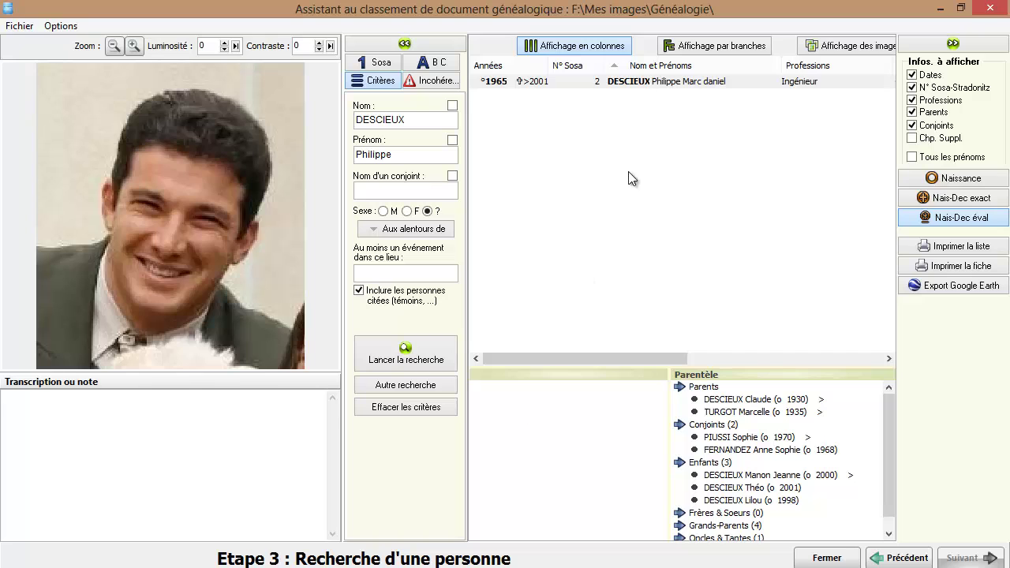
{"action": "left_click", "coordinate": [639, 79]}
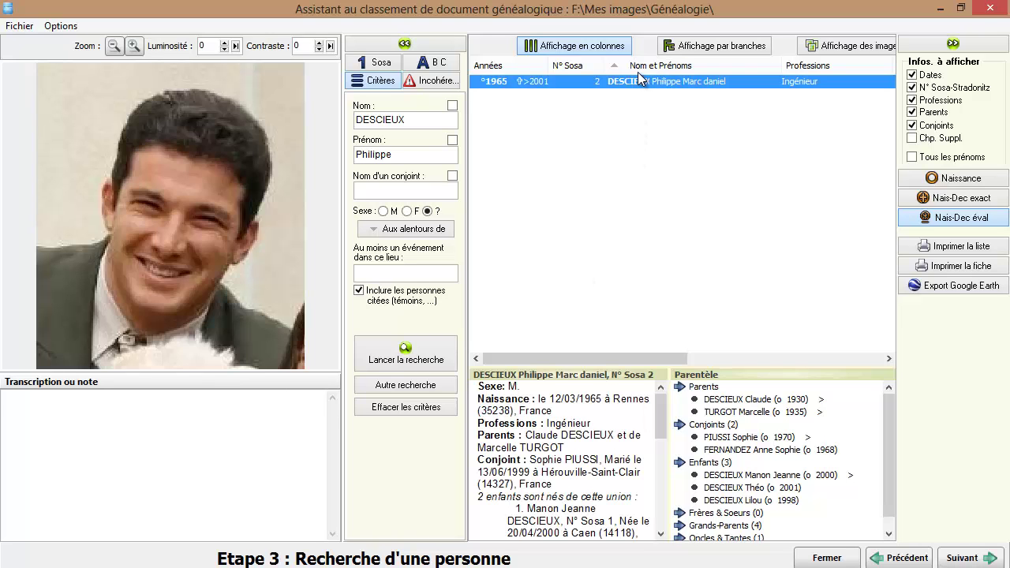
{"action": "left_click", "coordinate": [960, 557]}
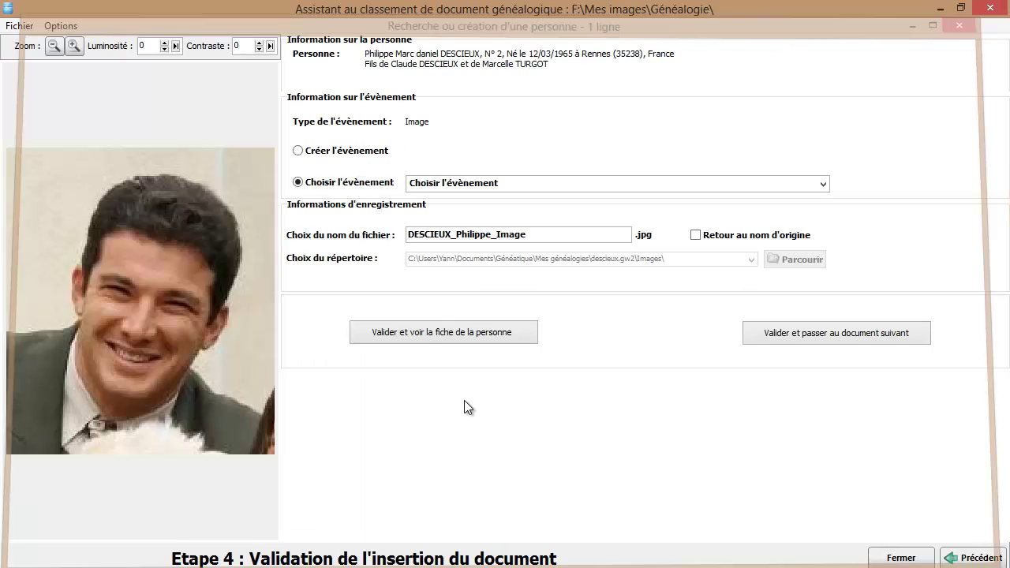
{"action": "left_click", "coordinate": [317, 152]}
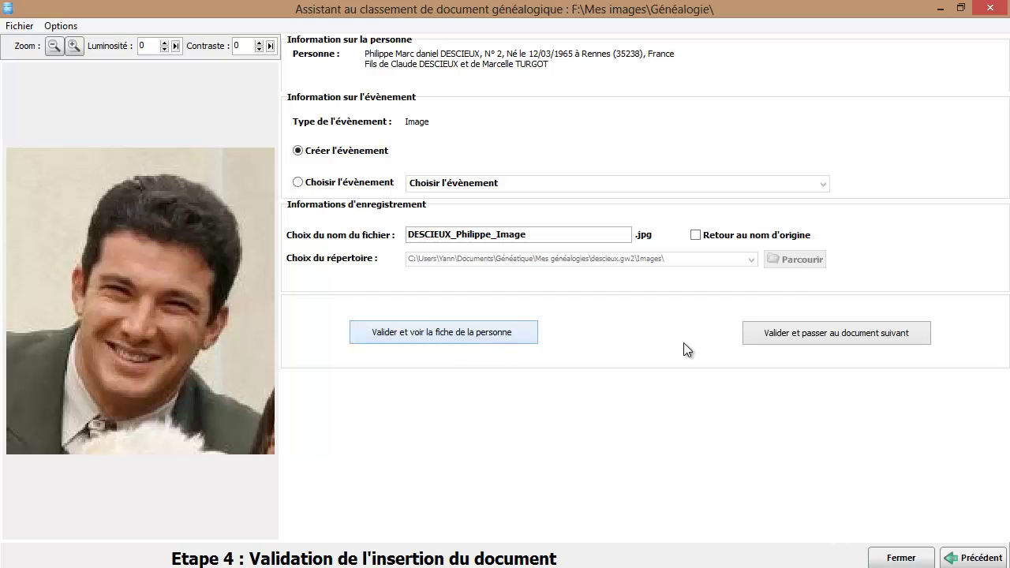
{"action": "left_click", "coordinate": [836, 333]}
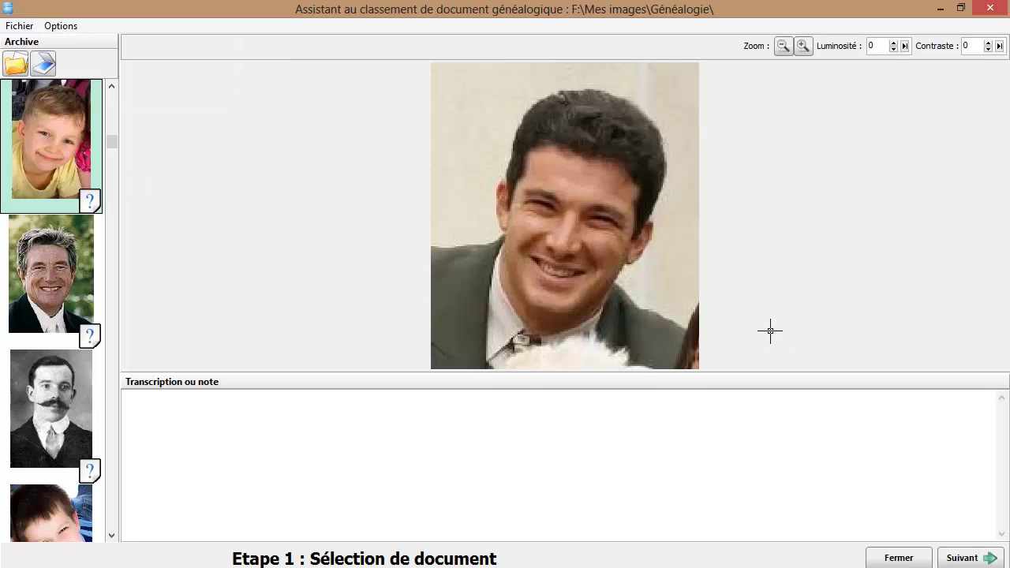
Select the old woman's portrait and search the tree for surname DIRER
{"action": "scroll", "coordinate": [80, 422], "scroll_direction": "down", "scroll_amount": 3}
{"action": "left_click", "coordinate": [45, 264]}
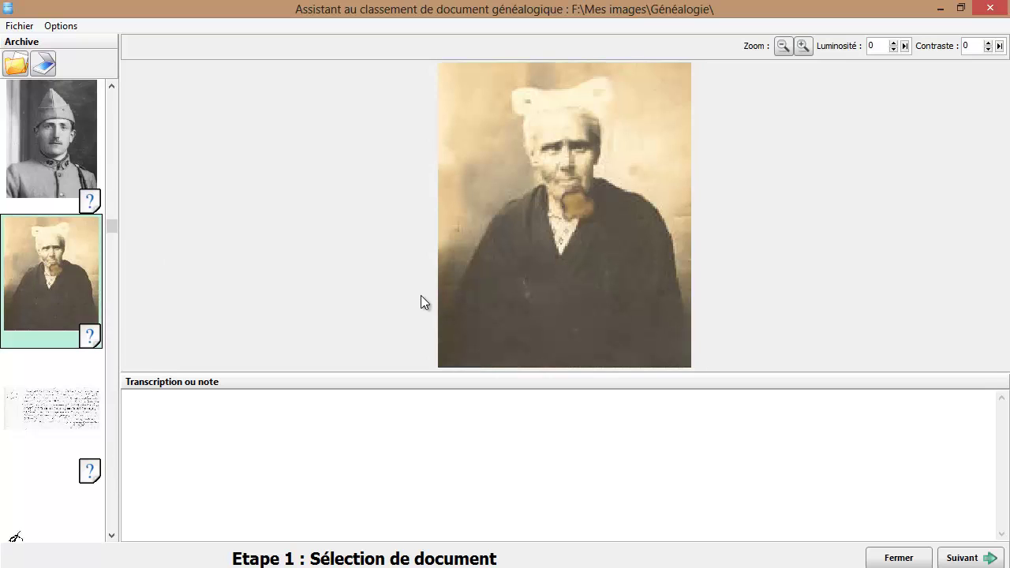
{"action": "left_click", "coordinate": [959, 558]}
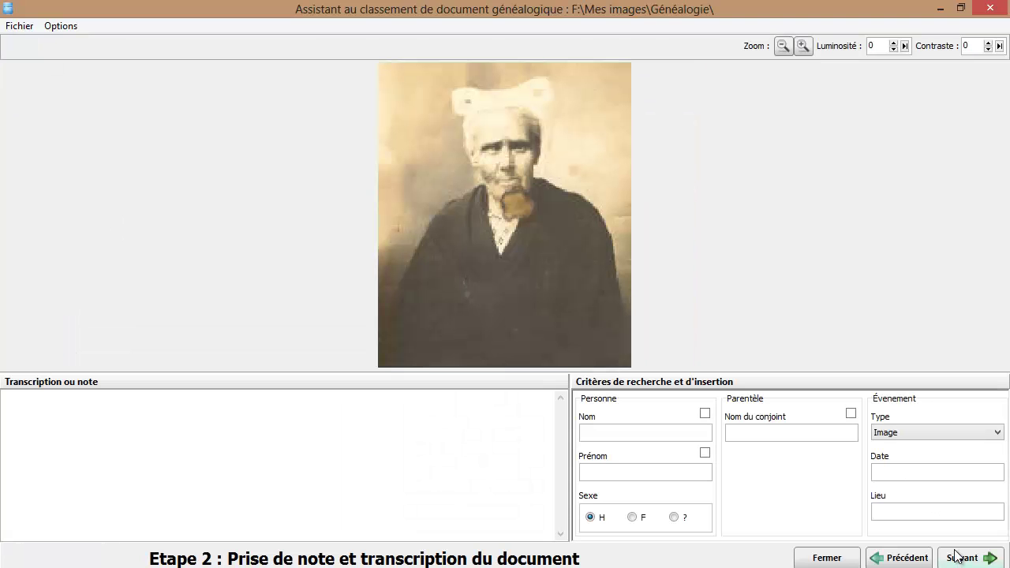
{"action": "left_click", "coordinate": [604, 431]}
{"action": "type", "text": "d"}
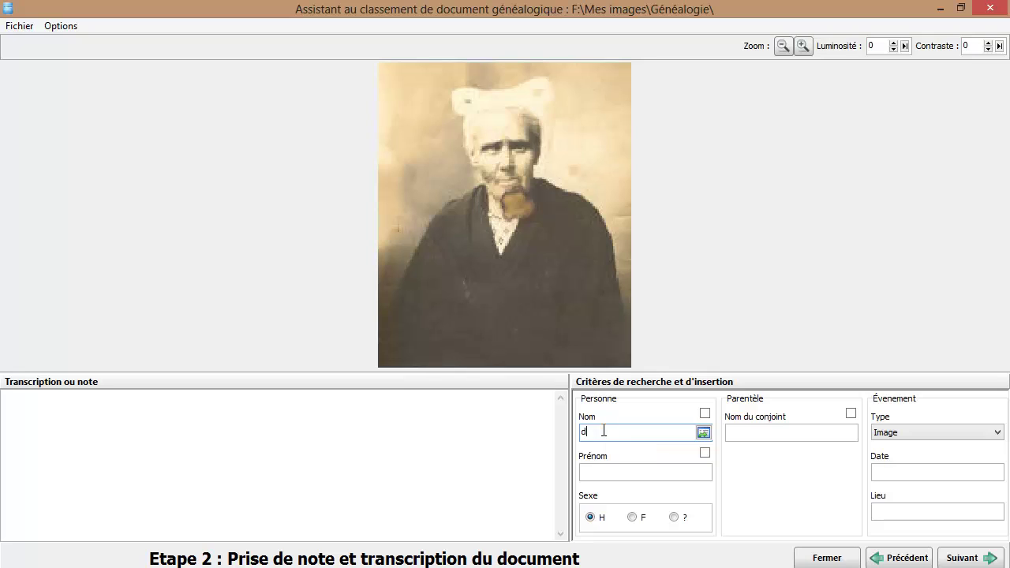
{"action": "type", "text": "IRER"}
{"action": "key", "text": "Return"}
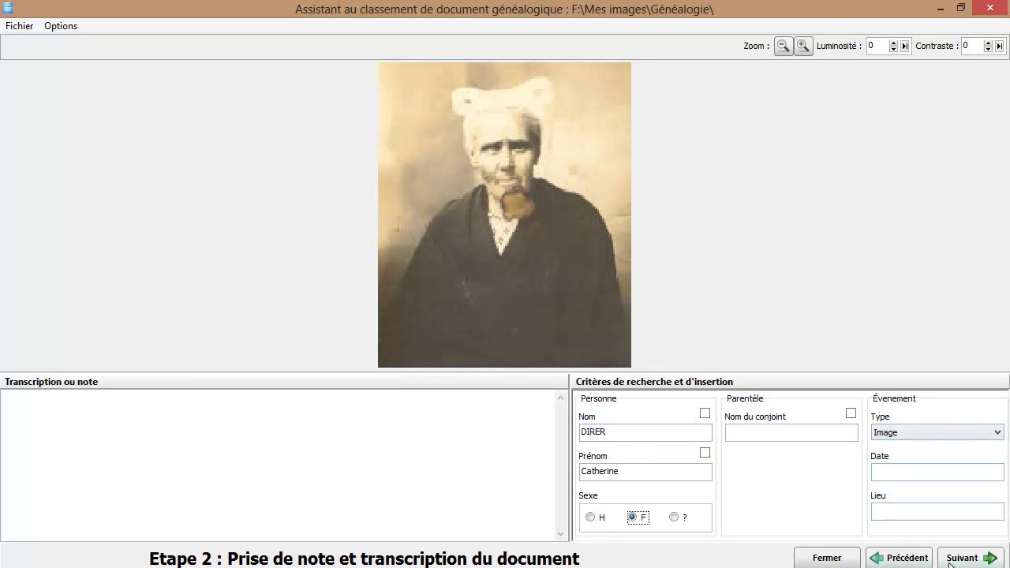
{"action": "left_click", "coordinate": [958, 562]}
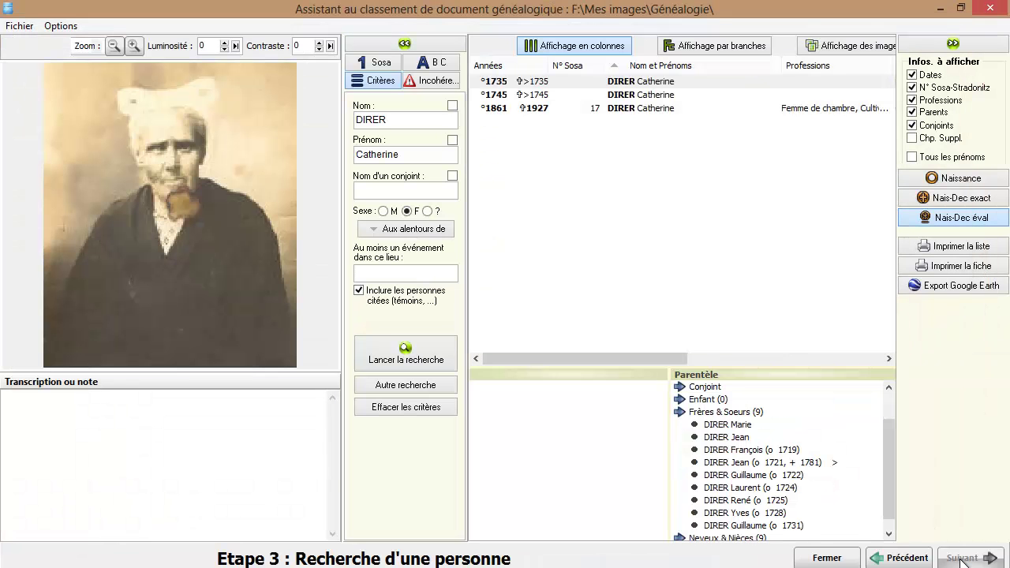
Choose Catherine DIRER born 1861, create a new event and validate the filing
{"action": "left_click", "coordinate": [624, 108]}
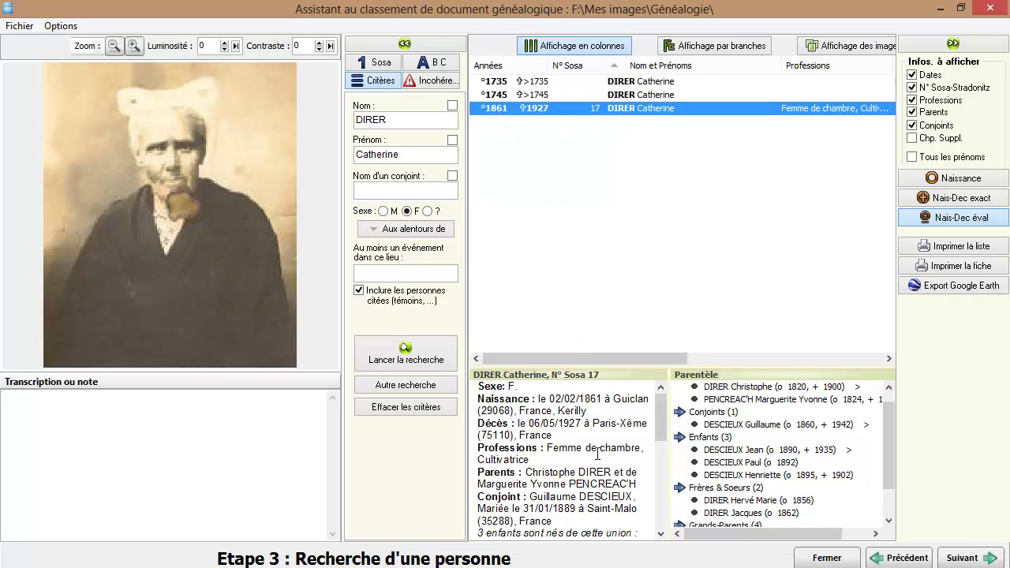
{"action": "left_click", "coordinate": [958, 560]}
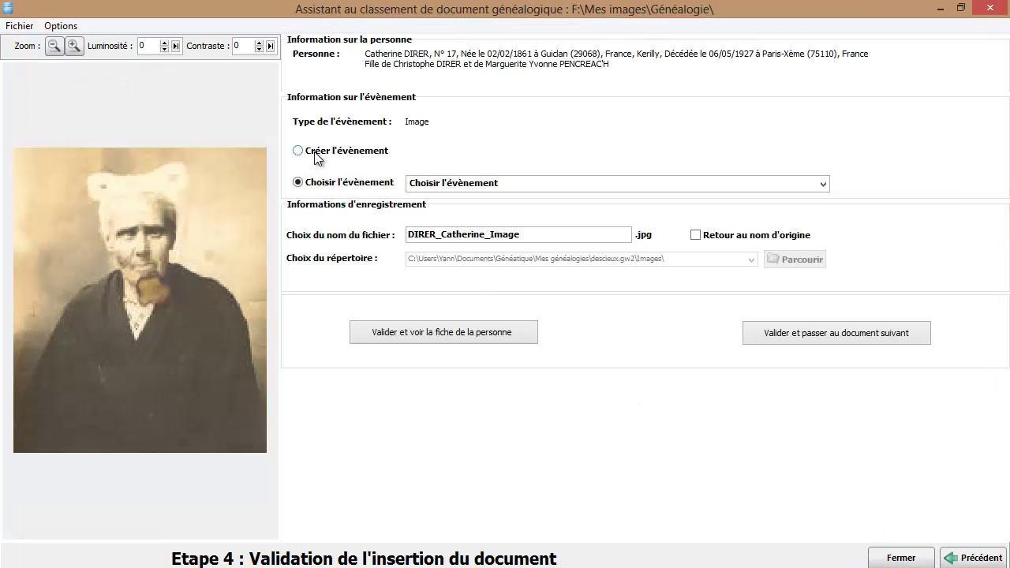
{"action": "left_click", "coordinate": [315, 155]}
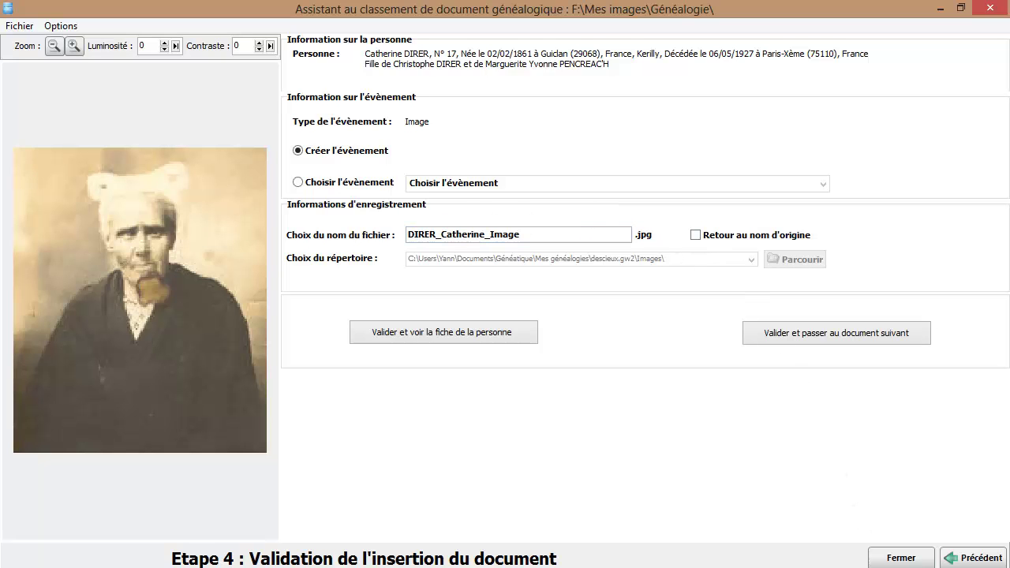
{"action": "left_click", "coordinate": [803, 329]}
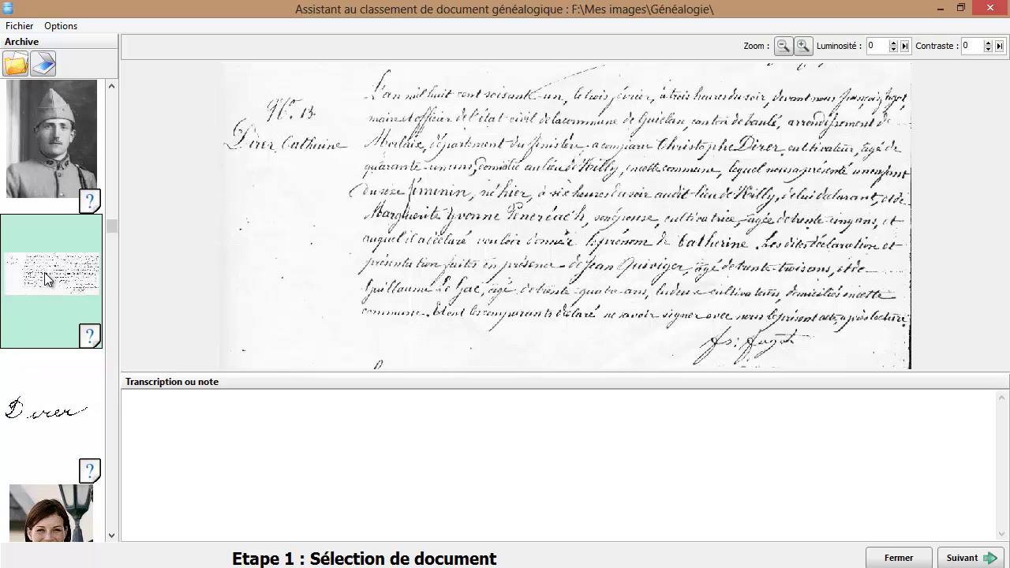
{"action": "left_click", "coordinate": [964, 557]}
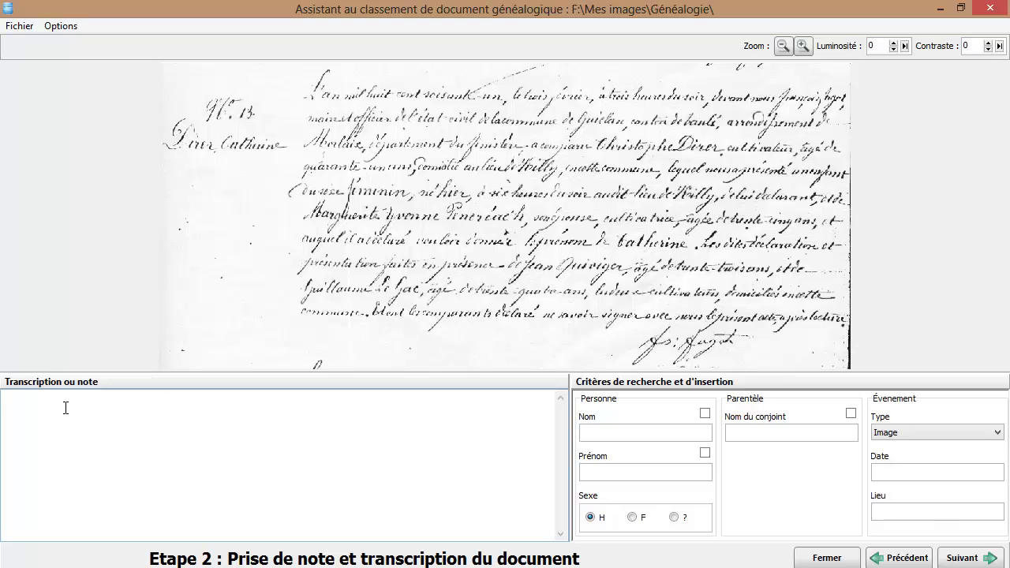
{"action": "left_click", "coordinate": [66, 408]}
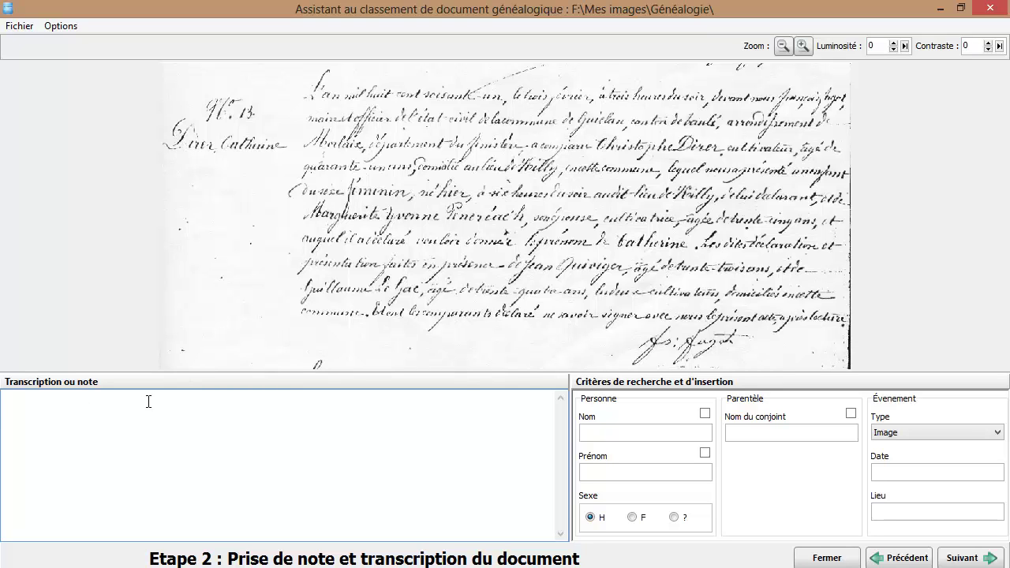
{"action": "type", "text": "Catherine est née à 06 heures du soir"}
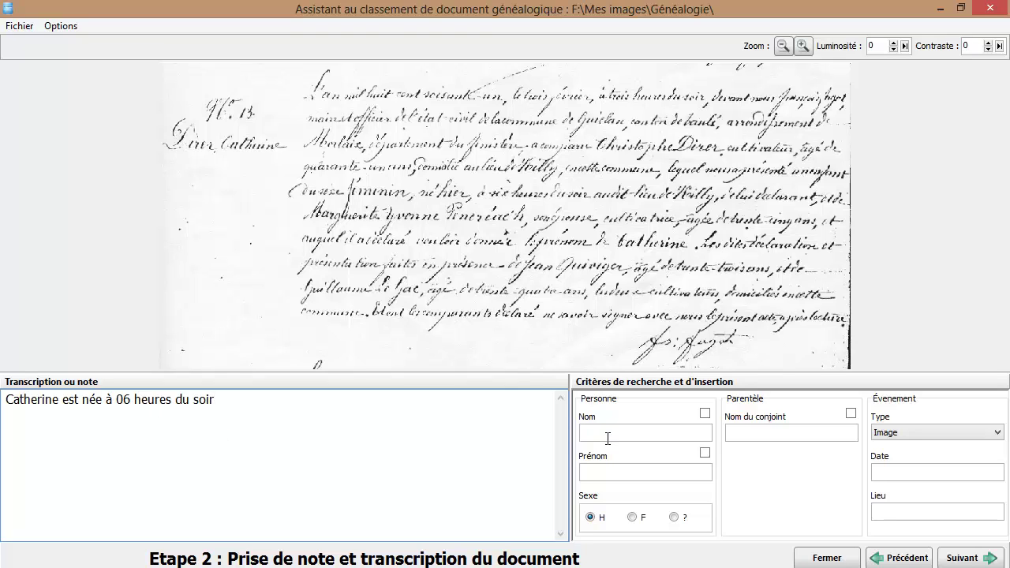
{"action": "left_click", "coordinate": [609, 434]}
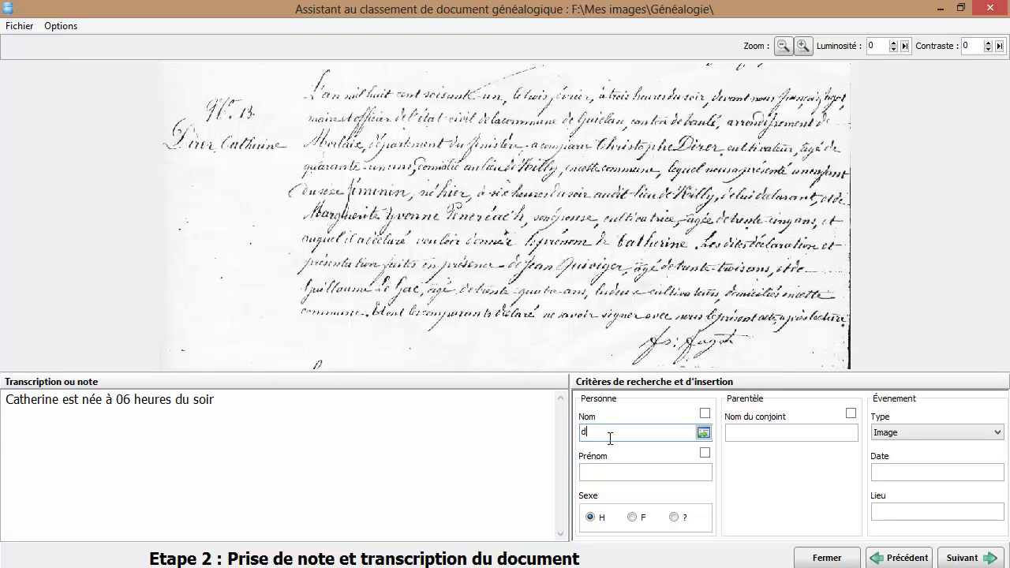
{"action": "key", "text": "Tab"}
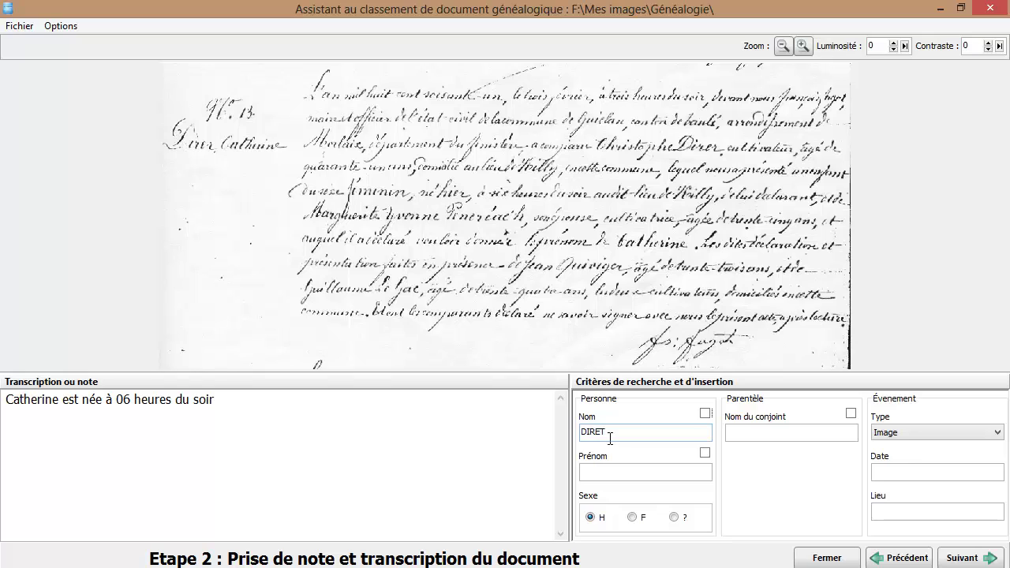
{"action": "left_click", "coordinate": [909, 431]}
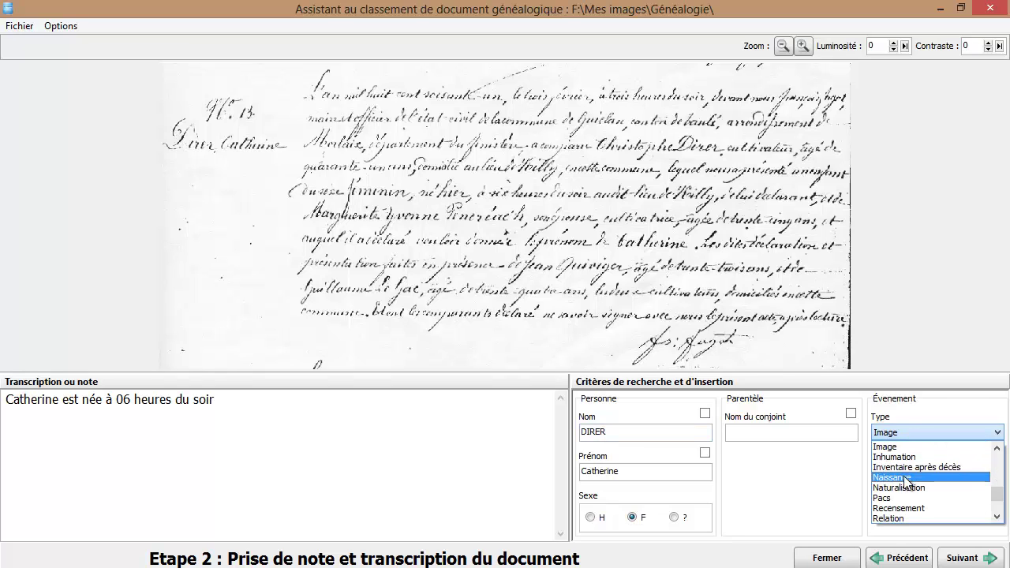
{"action": "left_click", "coordinate": [906, 478]}
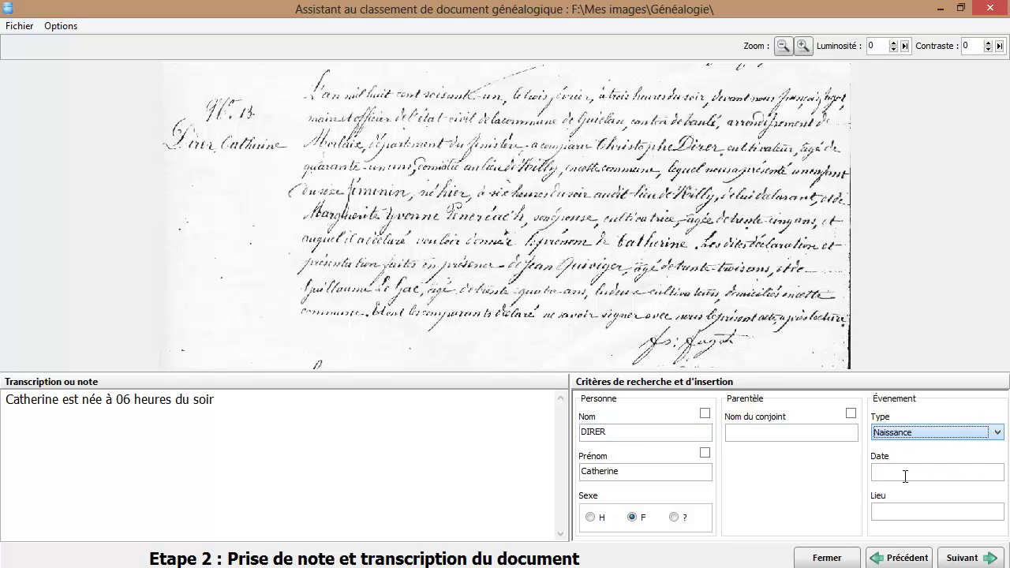
Link the record to Catherine DIRER born 1861, validate, and open her person record
{"action": "left_click", "coordinate": [947, 555]}
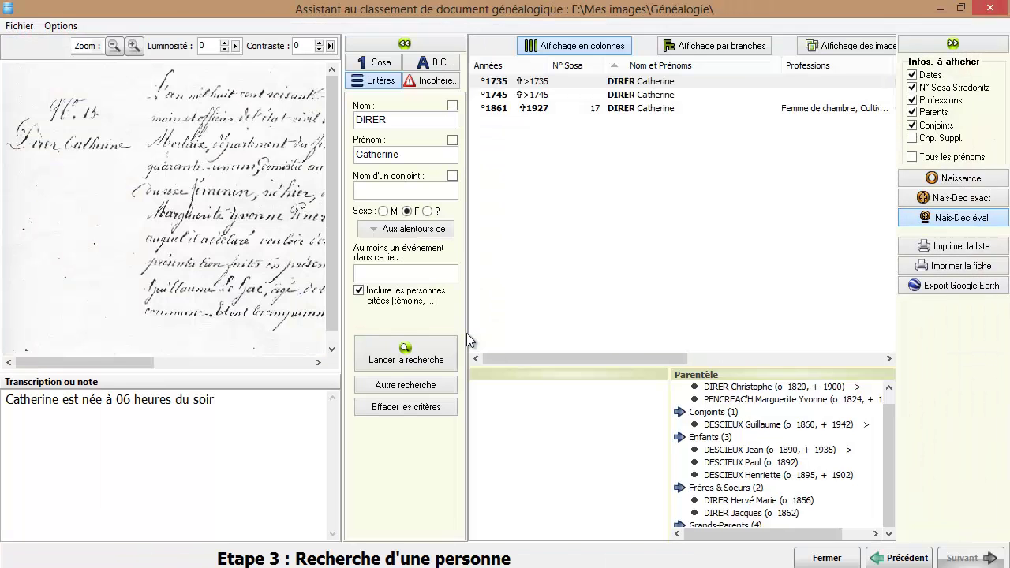
{"action": "left_click", "coordinate": [605, 108]}
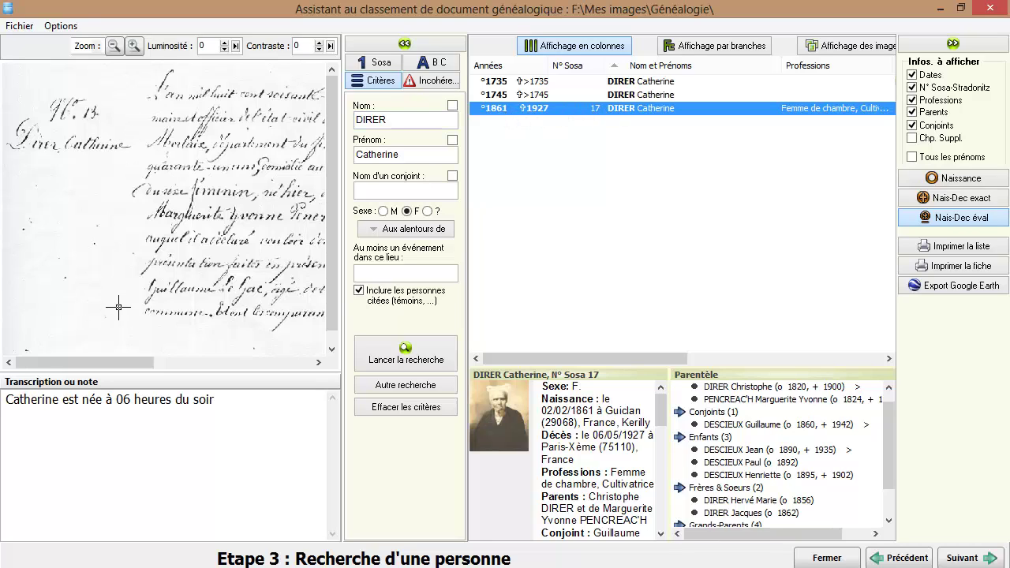
{"action": "left_click", "coordinate": [956, 560]}
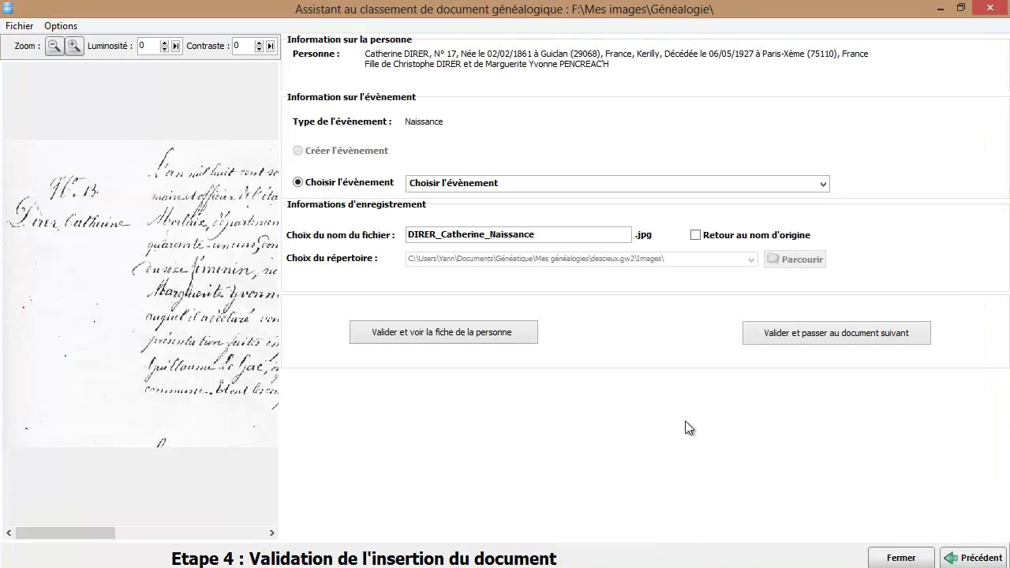
{"action": "left_click", "coordinate": [394, 333]}
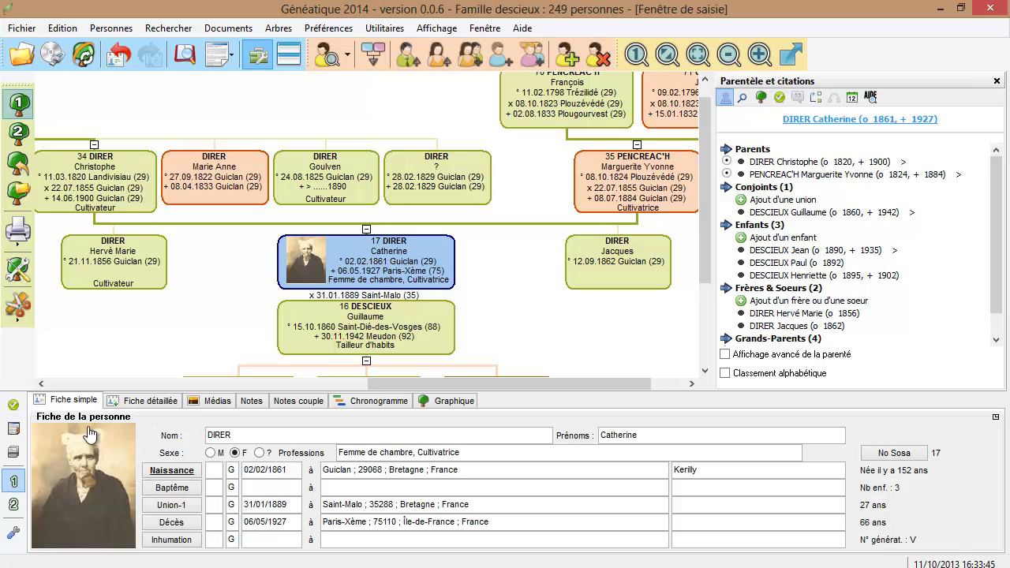
View her attached birth record in Médias, then go back to her Fiche simple
{"action": "mouse_move", "coordinate": [83, 441]}
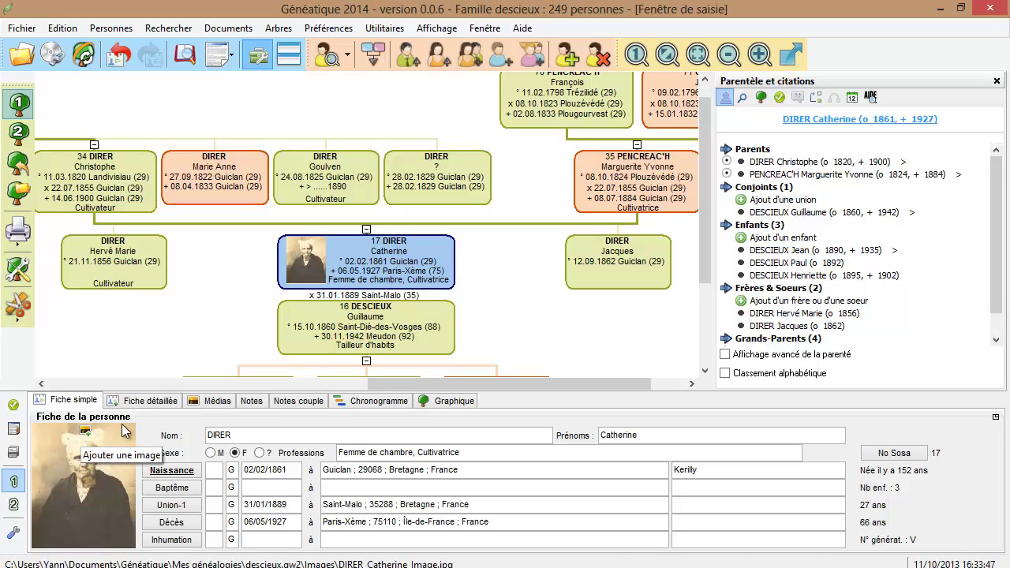
{"action": "left_click", "coordinate": [199, 402]}
{"action": "left_click", "coordinate": [679, 422]}
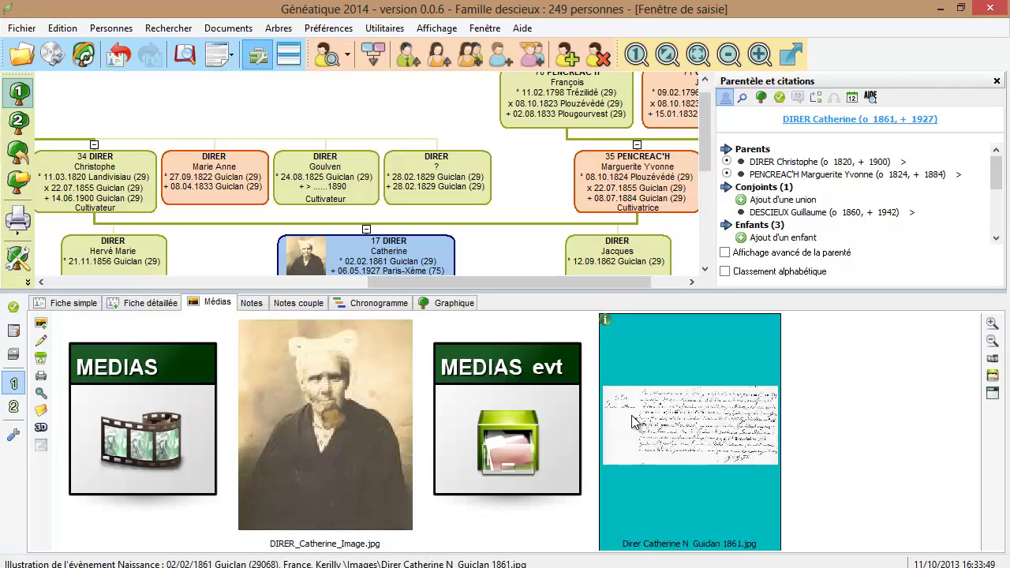
{"action": "left_click", "coordinate": [41, 304]}
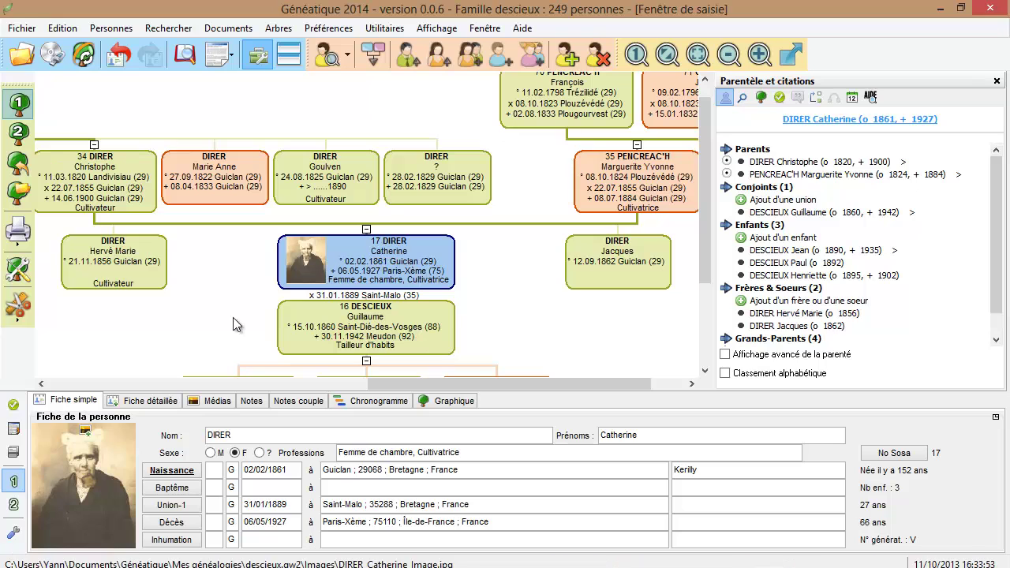
{"action": "left_click_drag", "start_coordinate": [710, 180], "coordinate": [710, 282]}
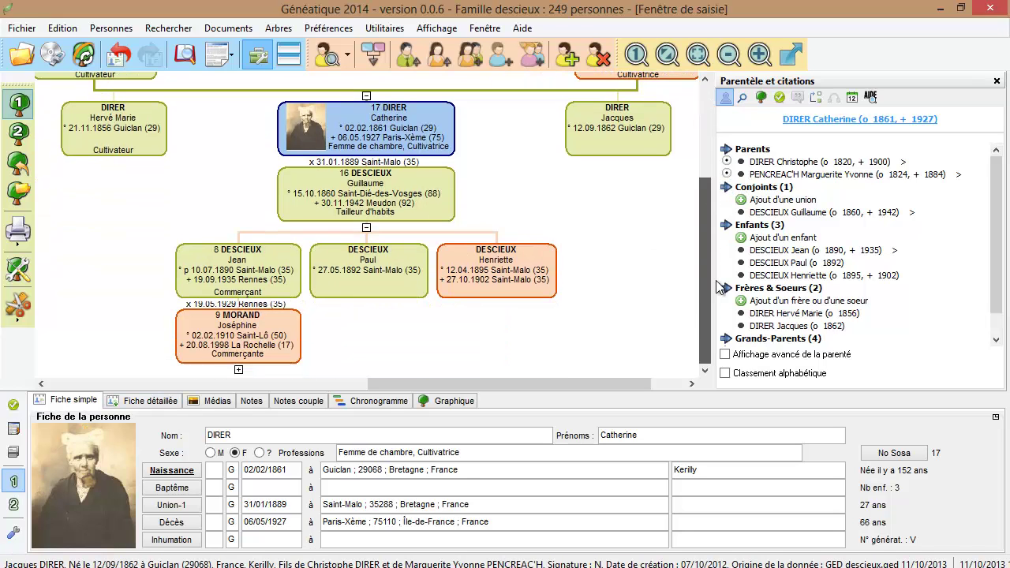
{"action": "left_click", "coordinate": [277, 263]}
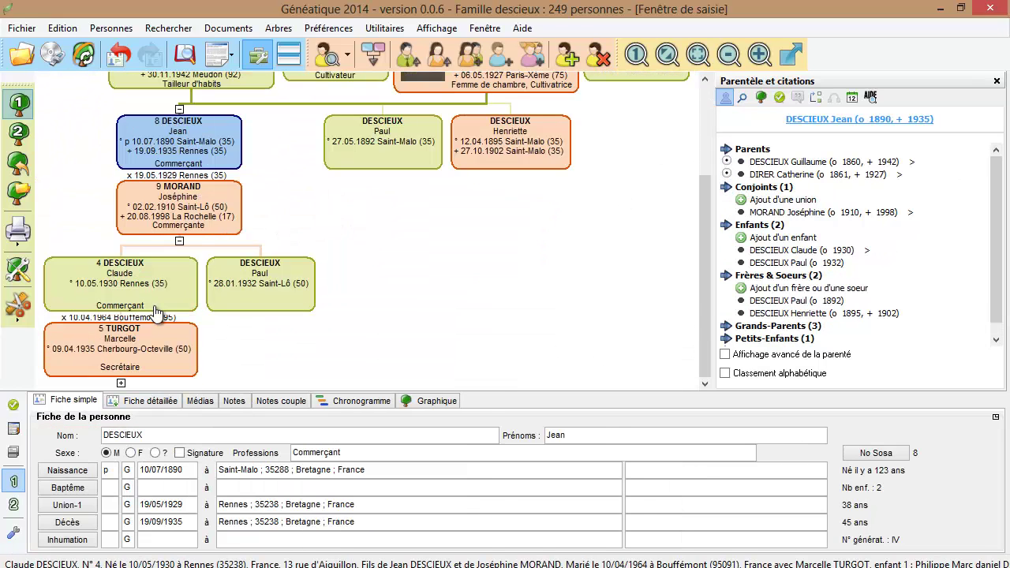
{"action": "left_click", "coordinate": [154, 312]}
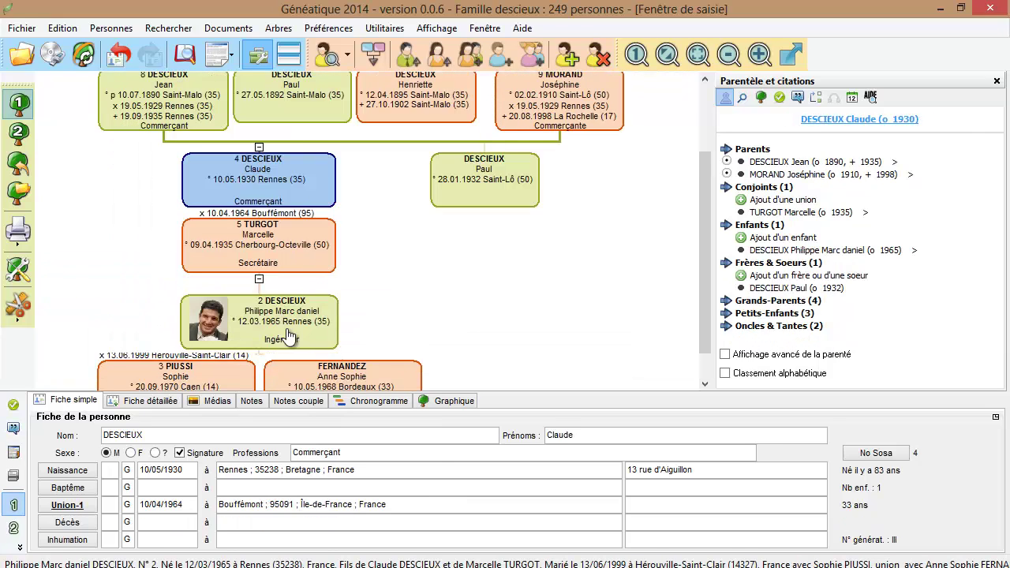
{"action": "left_click", "coordinate": [280, 328]}
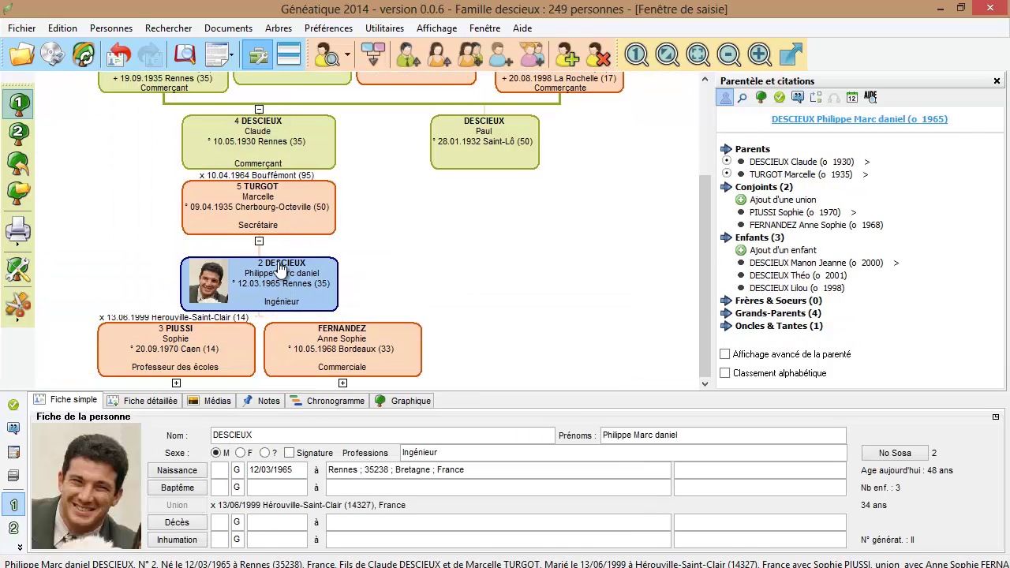
{"action": "scroll", "coordinate": [252, 339], "scroll_direction": "up", "scroll_amount": 3}
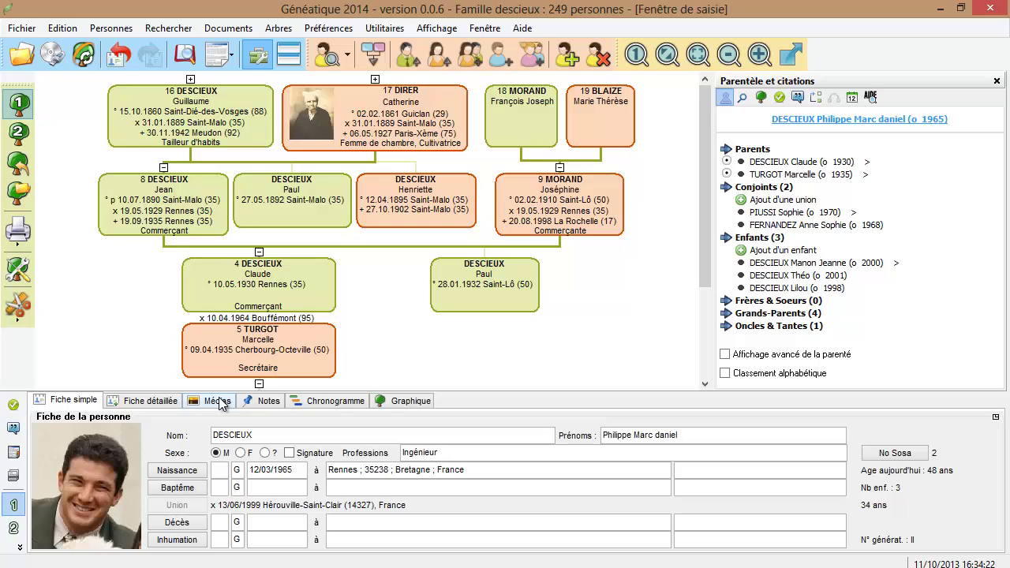
{"action": "left_click", "coordinate": [218, 401]}
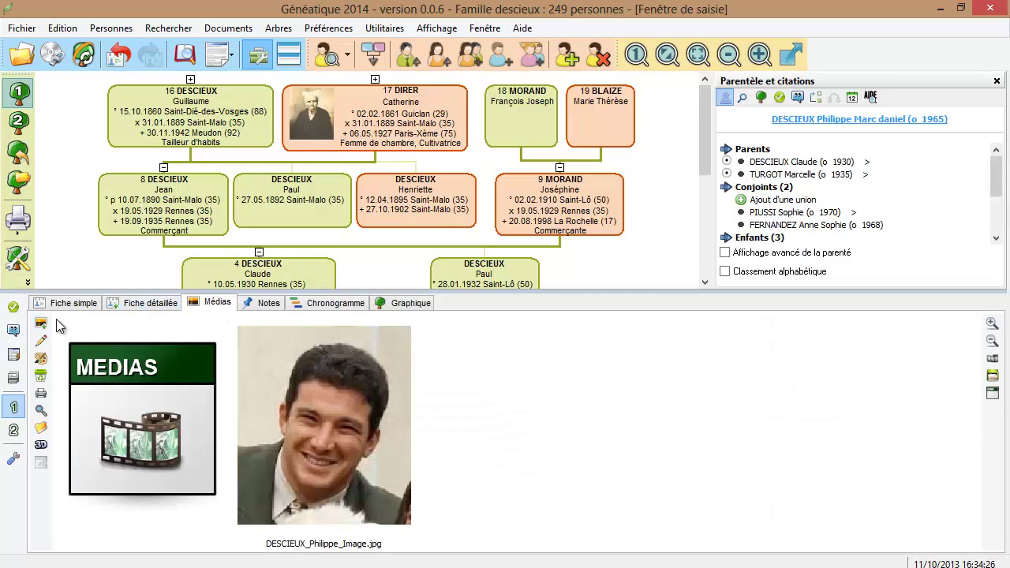
Browse the Documents menu, then try Ajouter un média from a file and review the attachable file types
{"action": "left_click", "coordinate": [224, 30]}
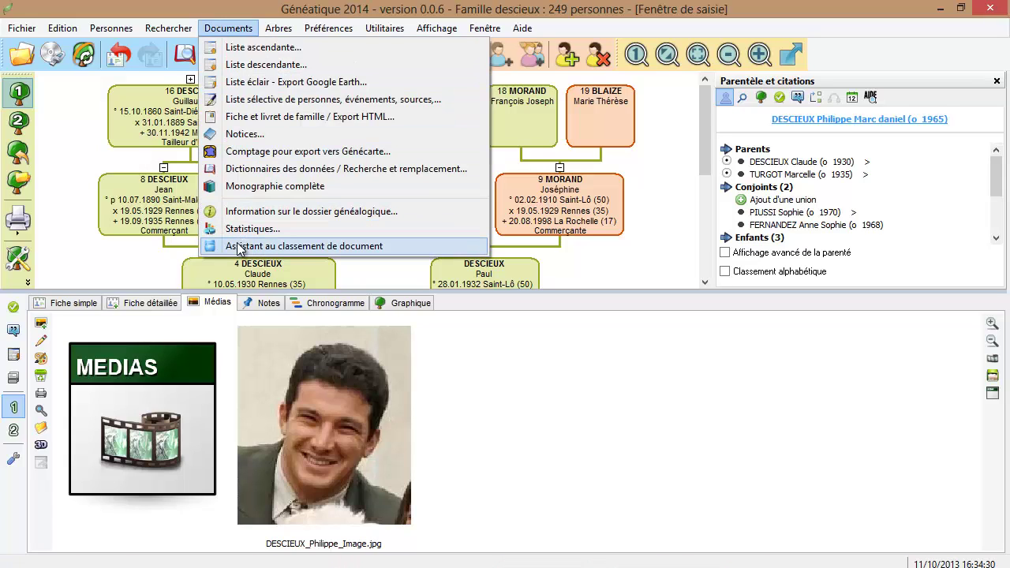
{"action": "left_click", "coordinate": [81, 297]}
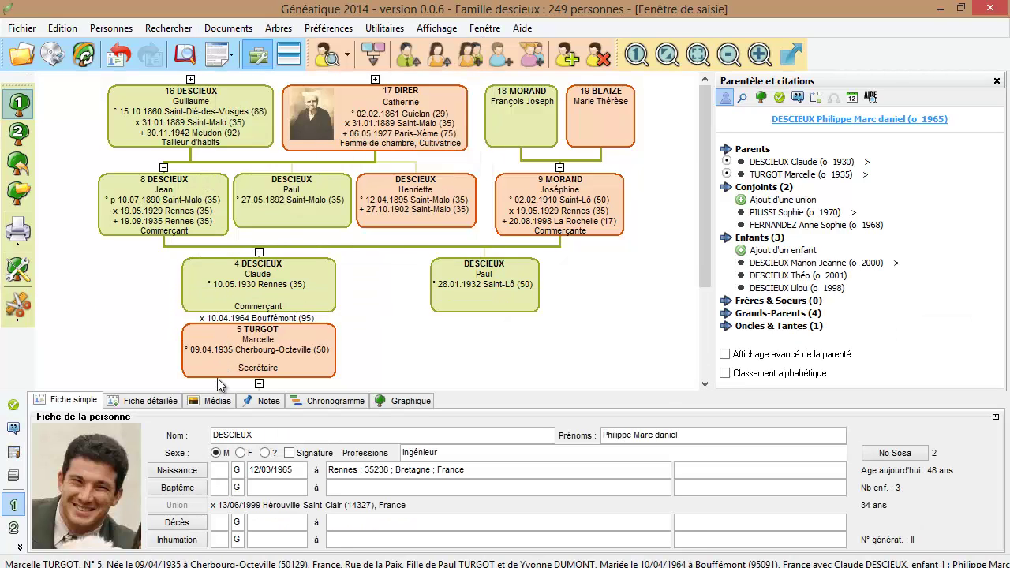
{"action": "left_click", "coordinate": [214, 401]}
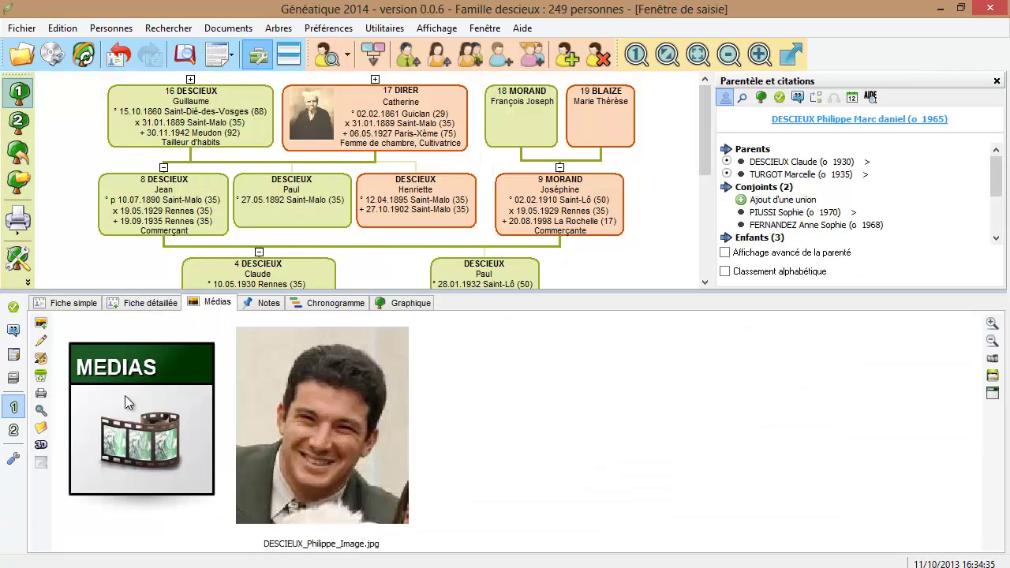
{"action": "left_click", "coordinate": [41, 324]}
{"action": "left_click", "coordinate": [94, 329]}
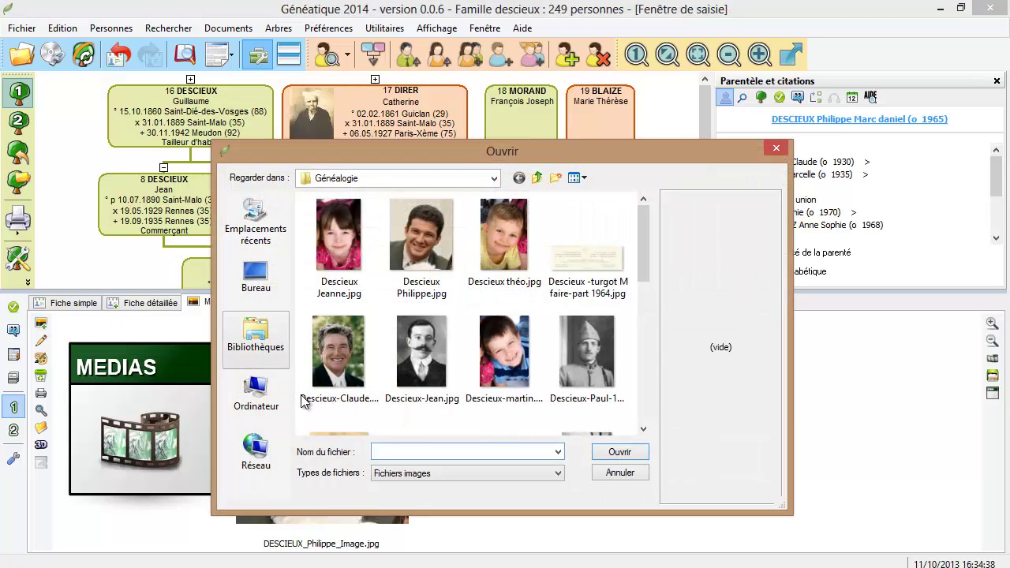
{"action": "left_click", "coordinate": [397, 470]}
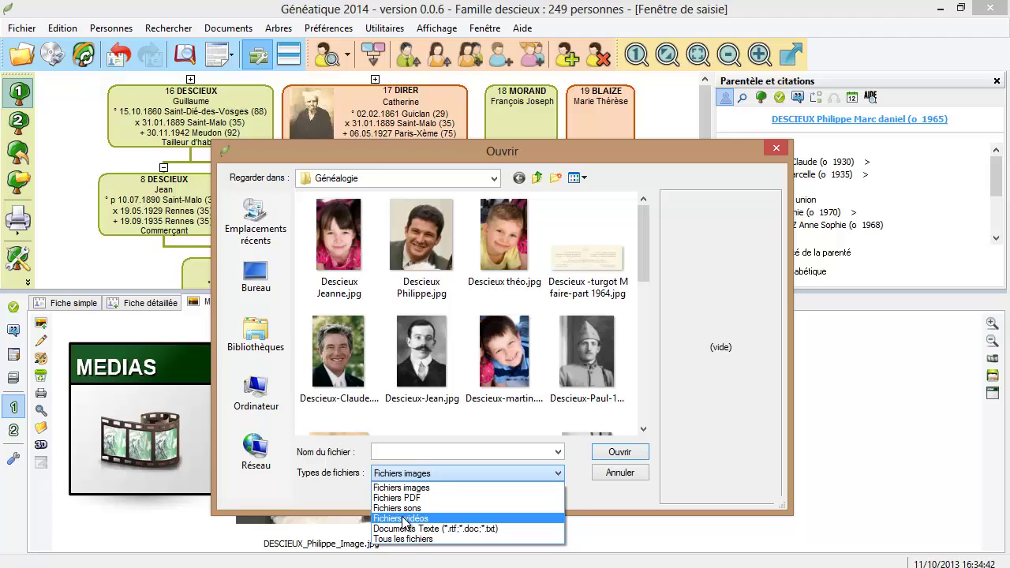
{"action": "left_click", "coordinate": [611, 474]}
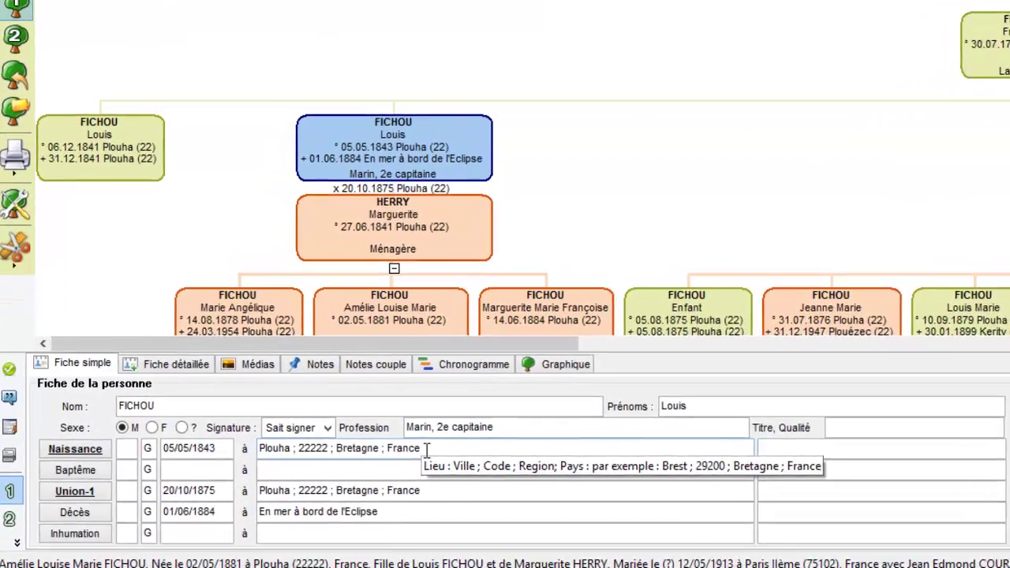
From the Plouha birth place chooser, open the Archives départementales des Côtes d'Armor website
{"action": "left_click", "coordinate": [356, 471]}
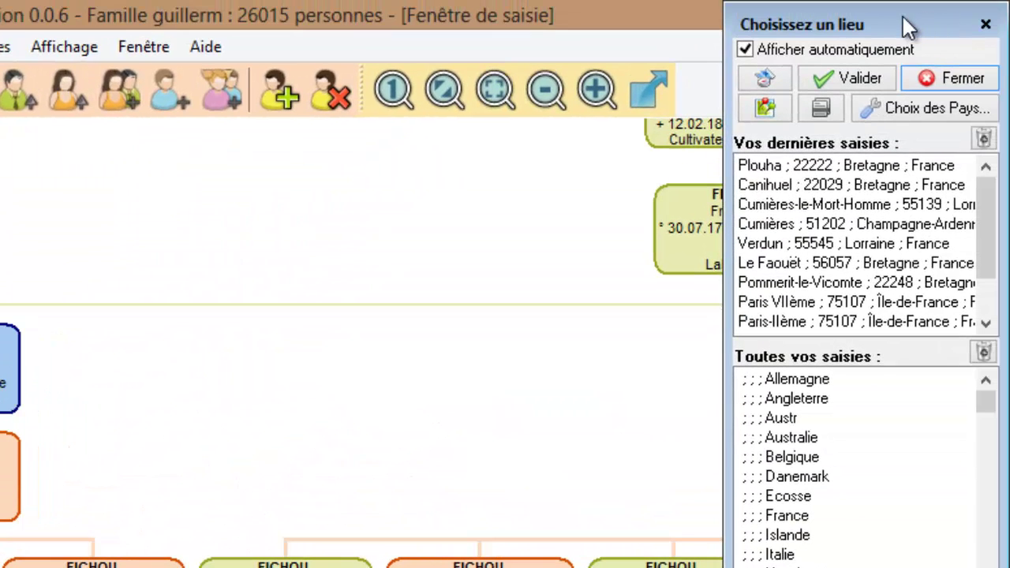
{"action": "left_click", "coordinate": [831, 108]}
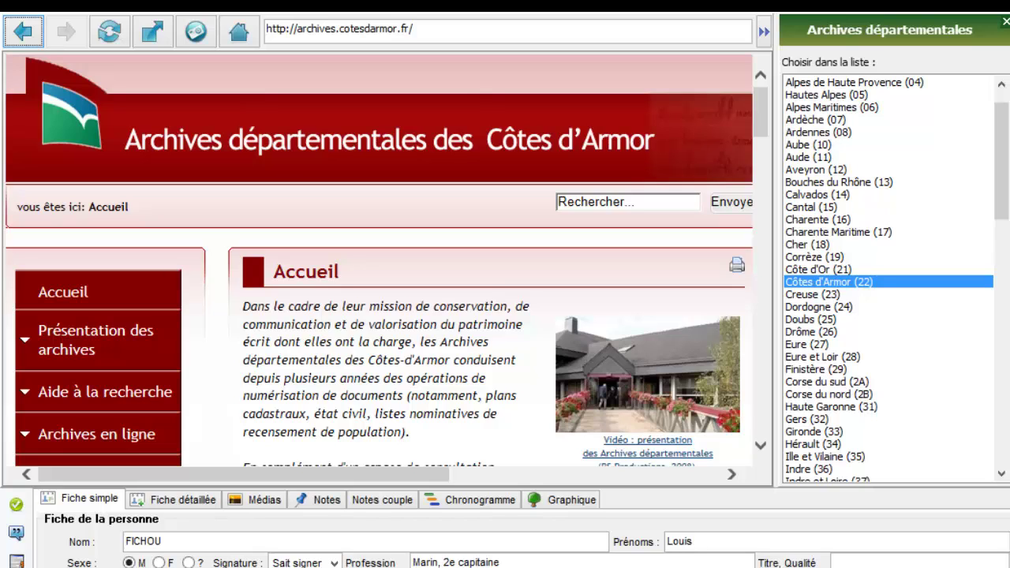
Look at the Ardennes (08) archives site, then return to Côtes d'Armor (22)
{"action": "left_click", "coordinate": [815, 131]}
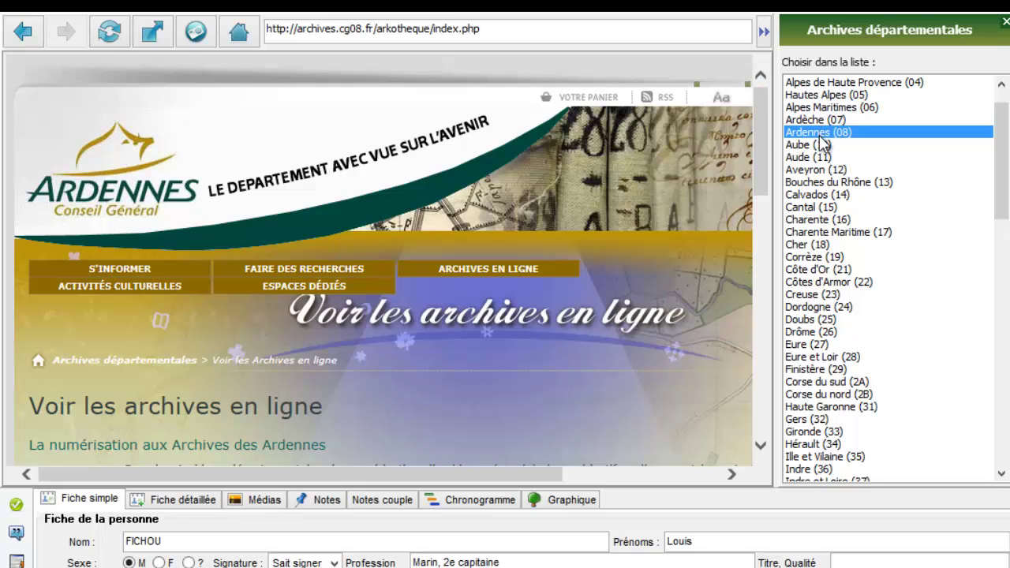
{"action": "mouse_move", "coordinate": [763, 126]}
{"action": "left_mouse_down"}
{"action": "mouse_move", "coordinate": [770, 187]}
{"action": "mouse_move", "coordinate": [761, 123]}
{"action": "left_mouse_up"}
{"action": "left_click", "coordinate": [803, 278]}
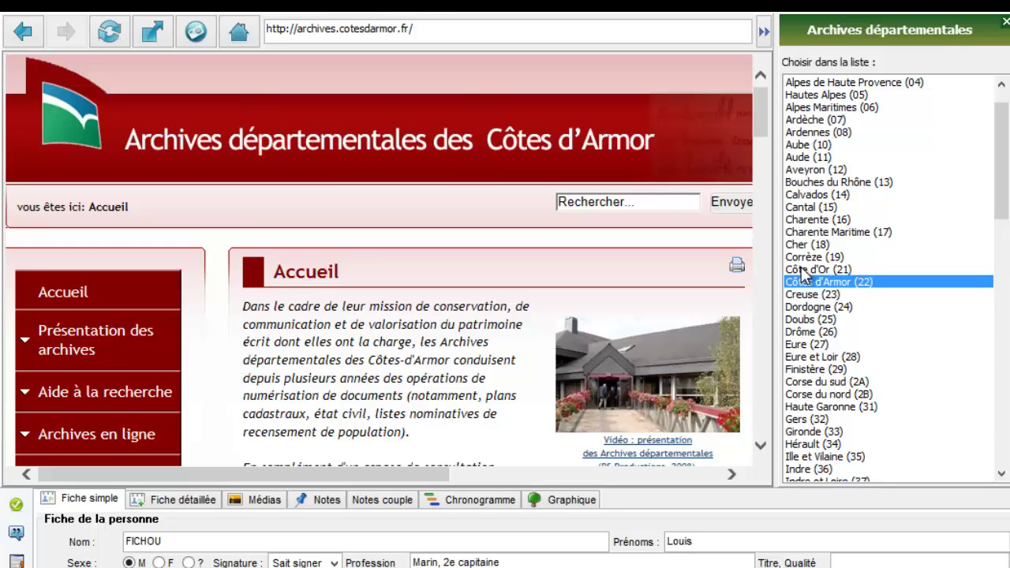
Open Archives en ligne and the parish register search tool's commune list for P
{"action": "scroll", "coordinate": [101, 190], "scroll_direction": "down", "scroll_amount": 4}
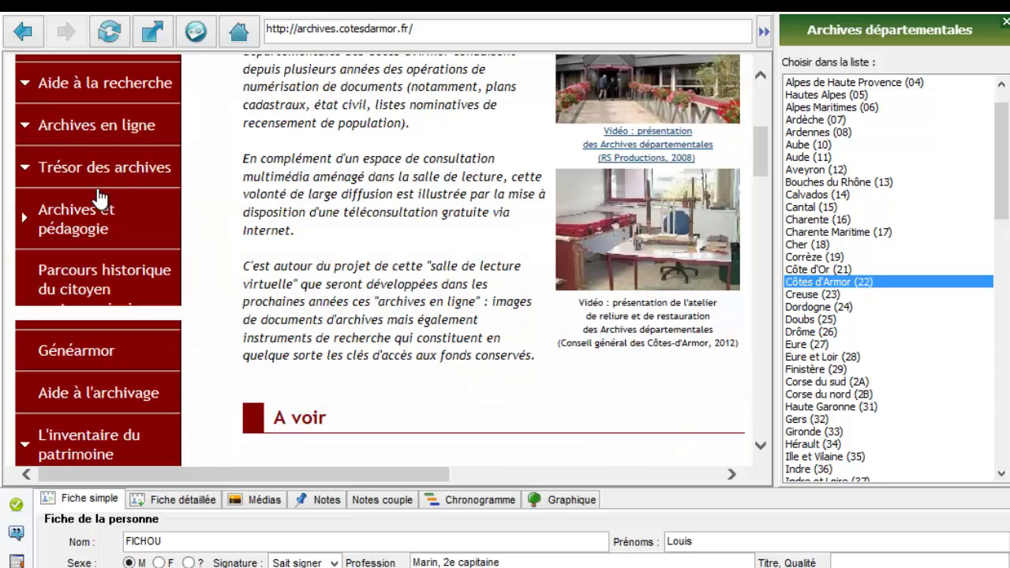
{"action": "left_click", "coordinate": [101, 125]}
{"action": "scroll", "coordinate": [252, 230], "scroll_direction": "down", "scroll_amount": 3}
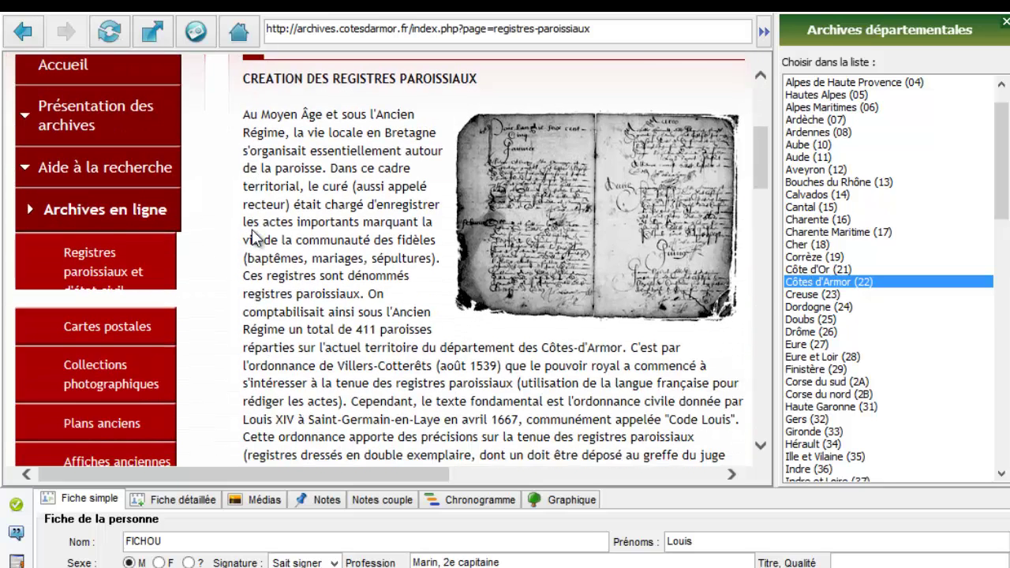
{"action": "scroll", "coordinate": [252, 231], "scroll_direction": "up", "scroll_amount": 3}
{"action": "scroll", "coordinate": [253, 230], "scroll_direction": "down", "scroll_amount": 3}
{"action": "scroll", "coordinate": [230, 331], "scroll_direction": "down", "scroll_amount": 1}
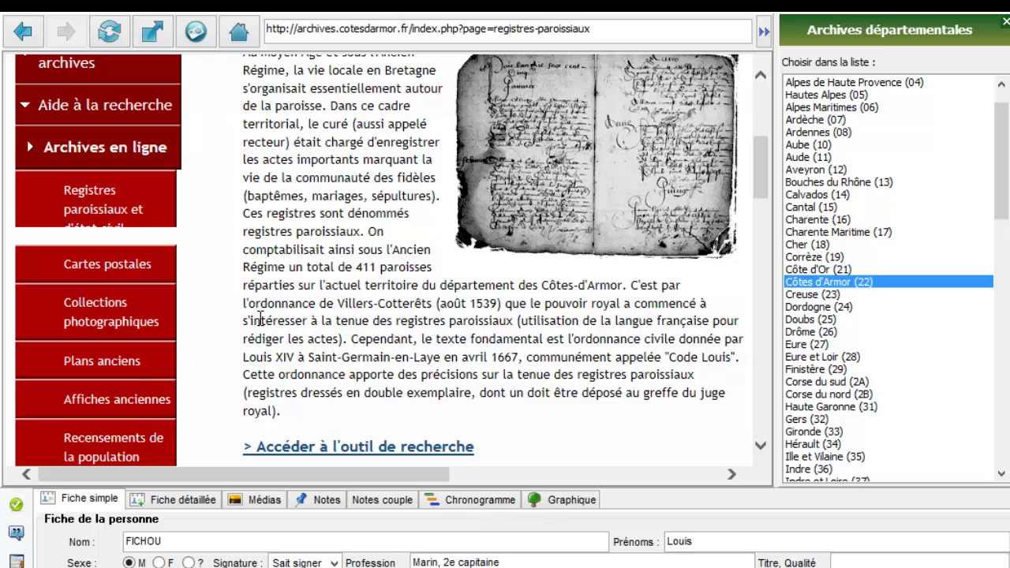
{"action": "scroll", "coordinate": [259, 319], "scroll_direction": "down", "scroll_amount": 2}
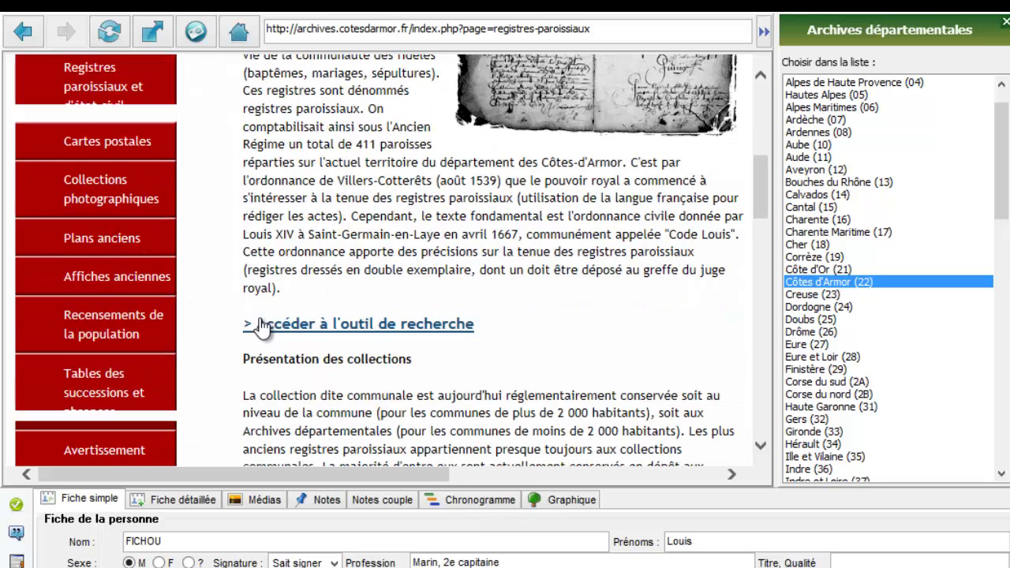
{"action": "left_click", "coordinate": [324, 325]}
{"action": "scroll", "coordinate": [289, 299], "scroll_direction": "down", "scroll_amount": 13}
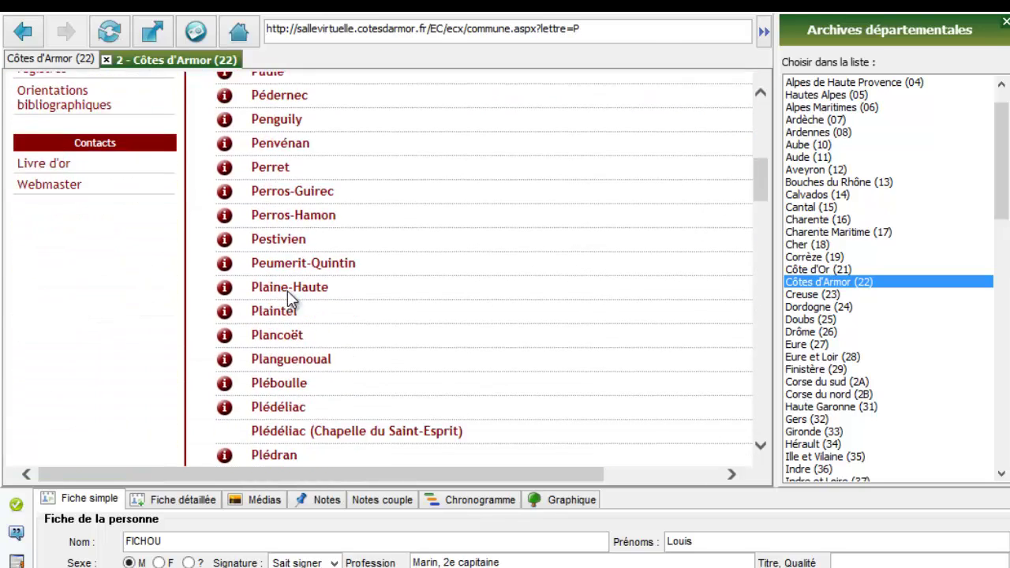
Open Plouha's civil registers 1793–1906 and select the 1841–1845 image batch
{"action": "scroll", "coordinate": [287, 300], "scroll_direction": "down", "scroll_amount": 12}
{"action": "left_click", "coordinate": [278, 305]}
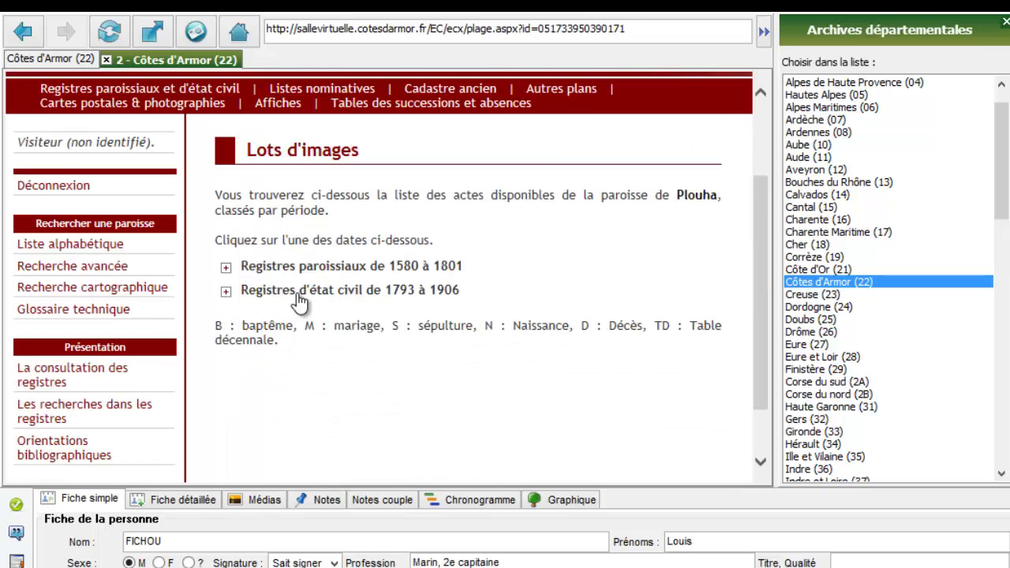
{"action": "left_click", "coordinate": [275, 292]}
{"action": "scroll", "coordinate": [299, 301], "scroll_direction": "down", "scroll_amount": 5}
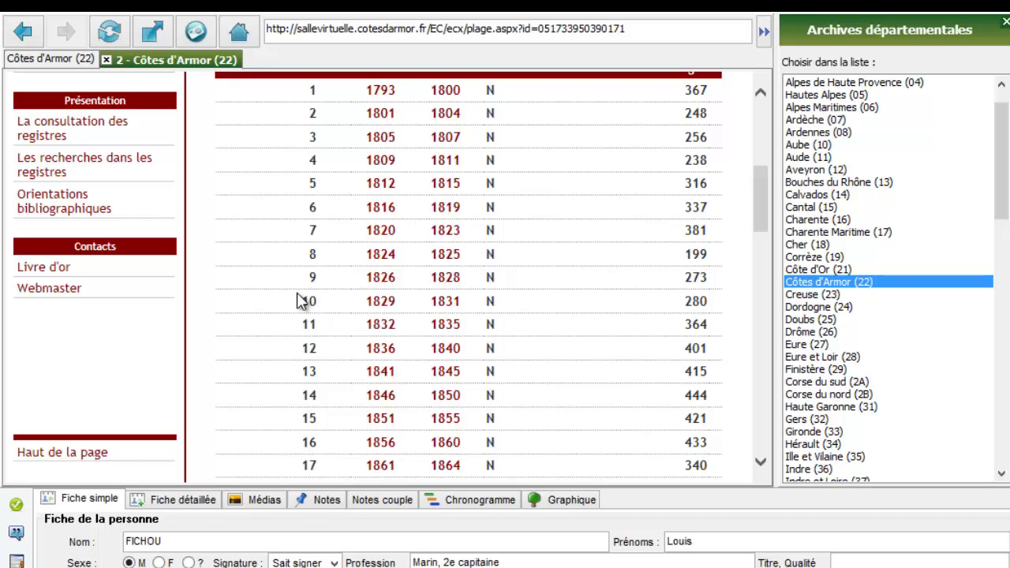
{"action": "scroll", "coordinate": [300, 302], "scroll_direction": "down", "scroll_amount": 3}
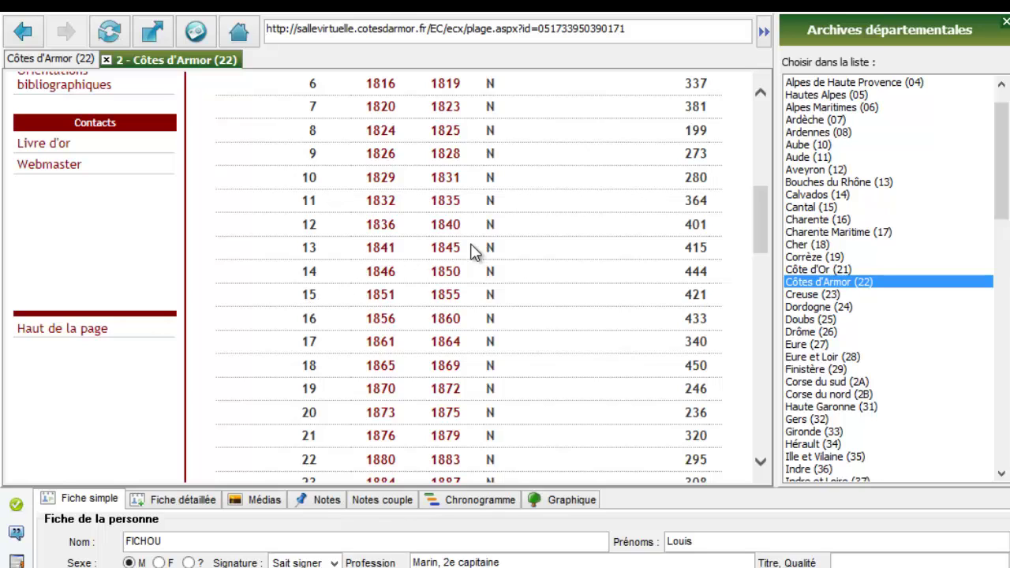
{"action": "left_click", "coordinate": [377, 252]}
Jump to thumbnail page 21 and open a register image in the viewer
{"action": "scroll", "coordinate": [377, 257], "scroll_direction": "down", "scroll_amount": 4}
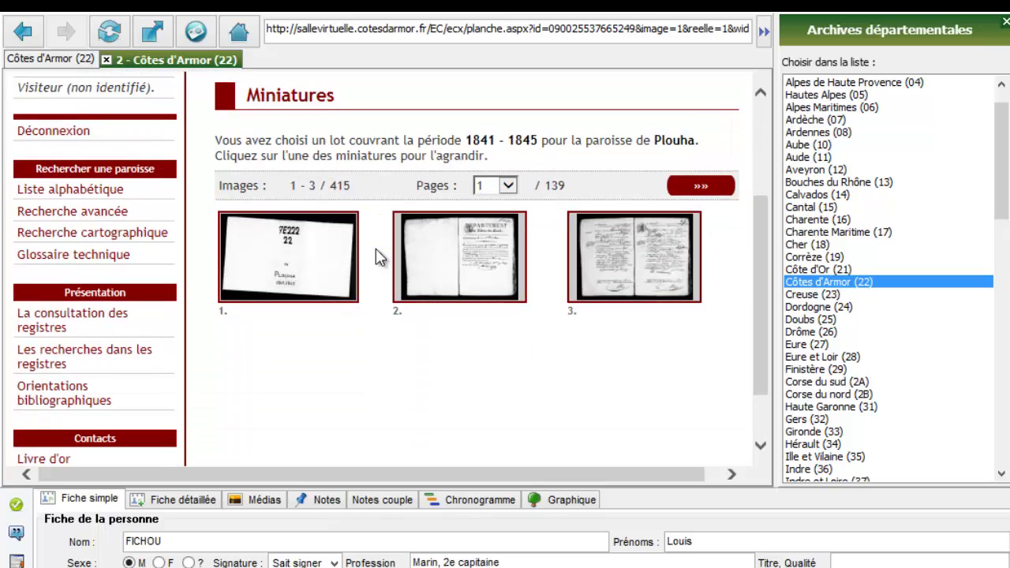
{"action": "left_click", "coordinate": [508, 187]}
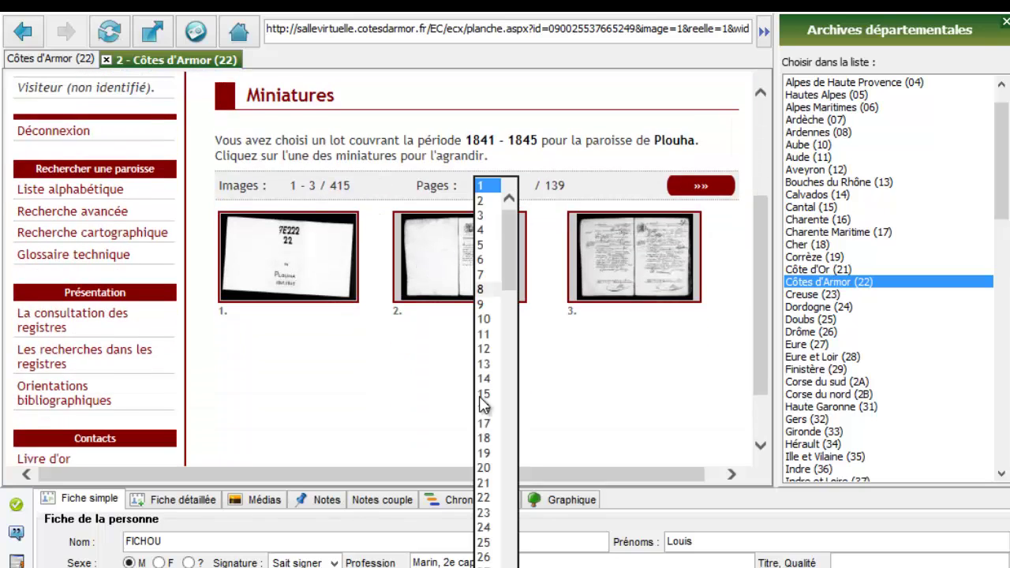
{"action": "left_click", "coordinate": [488, 482]}
{"action": "scroll", "coordinate": [501, 427], "scroll_direction": "down", "scroll_amount": 2}
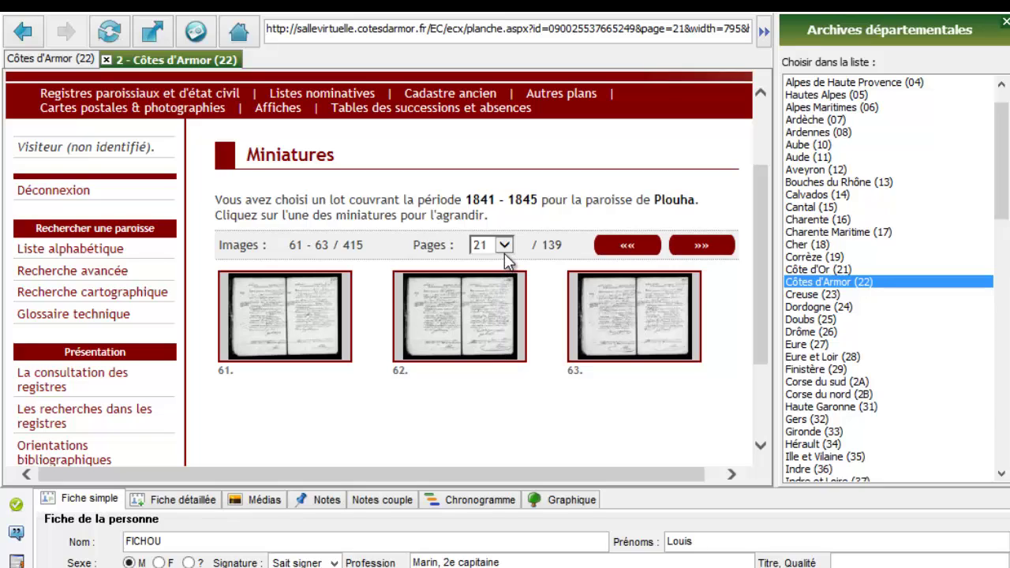
{"action": "left_click", "coordinate": [660, 333]}
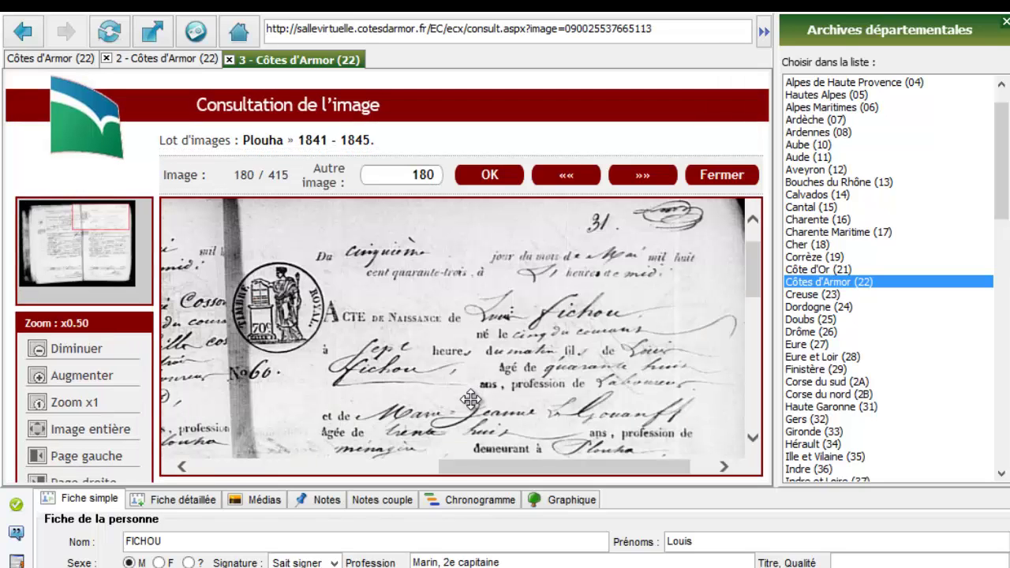
Show the register page full screen and capture a rectangle around Louis Fichou's 1843 birth act
{"action": "mouse_move", "coordinate": [755, 281]}
{"action": "left_mouse_down"}
{"action": "mouse_move", "coordinate": [754, 350]}
{"action": "mouse_move", "coordinate": [747, 264]}
{"action": "left_mouse_up"}
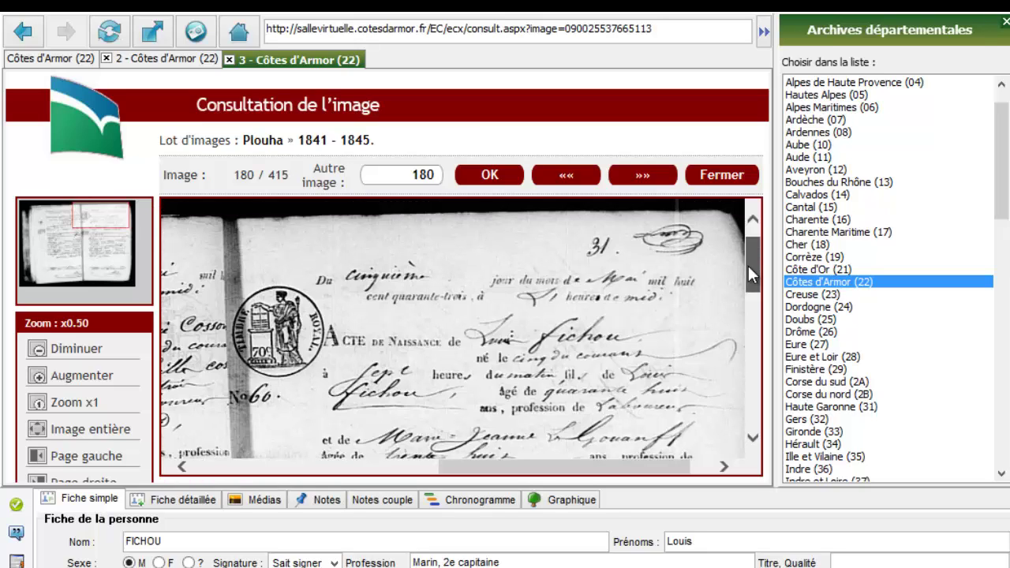
{"action": "left_click_drag", "start_coordinate": [748, 264], "coordinate": [752, 246]}
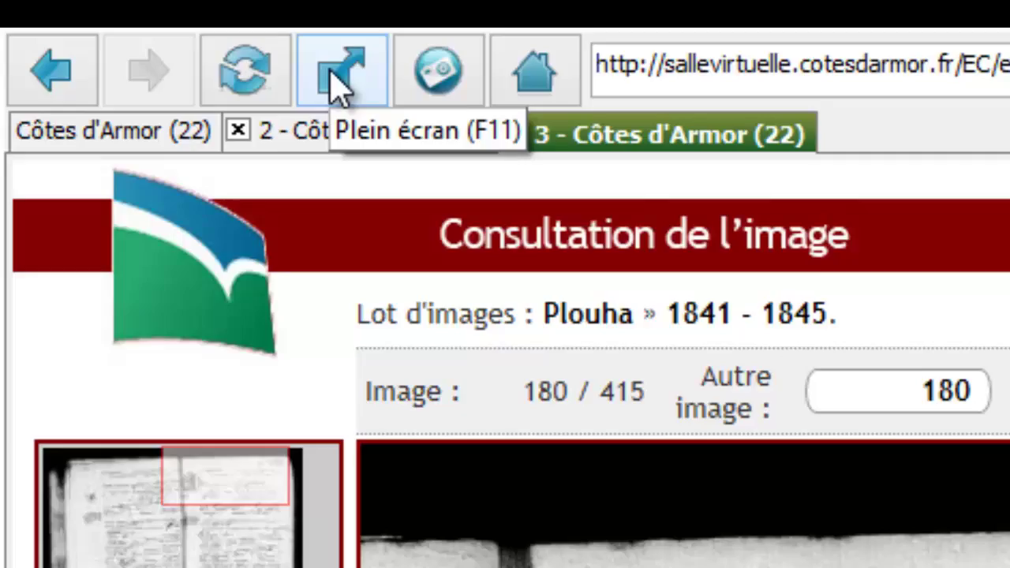
{"action": "left_click", "coordinate": [340, 79]}
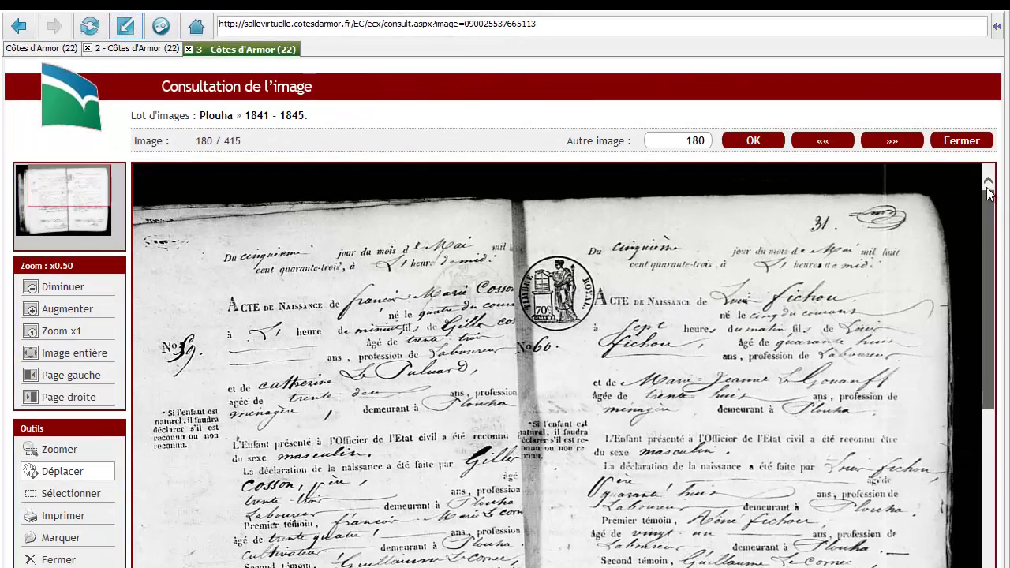
{"action": "left_click_drag", "start_coordinate": [990, 194], "coordinate": [994, 234]}
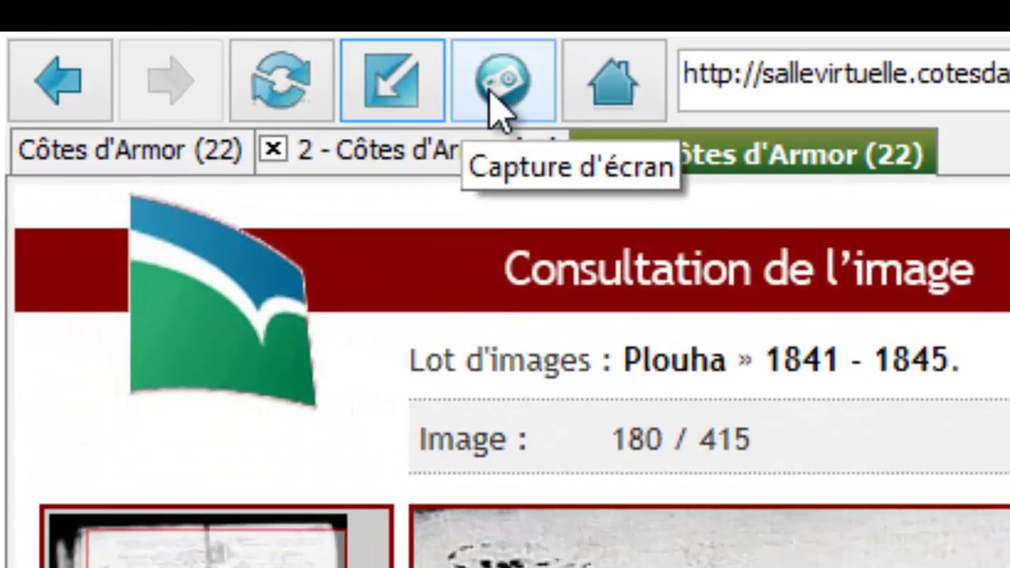
{"action": "left_click", "coordinate": [489, 85]}
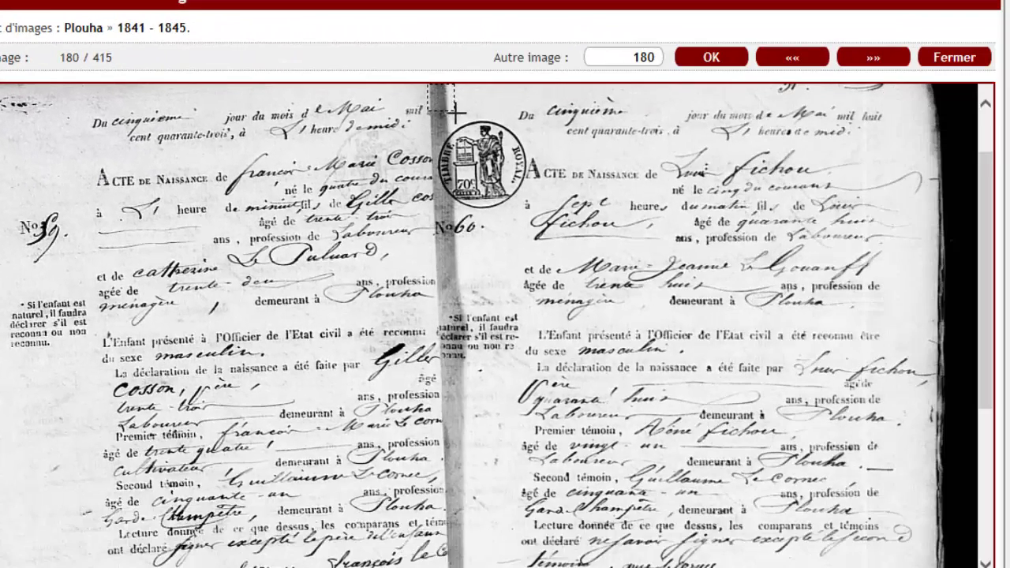
{"action": "left_click_drag", "start_coordinate": [429, 87], "coordinate": [935, 567]}
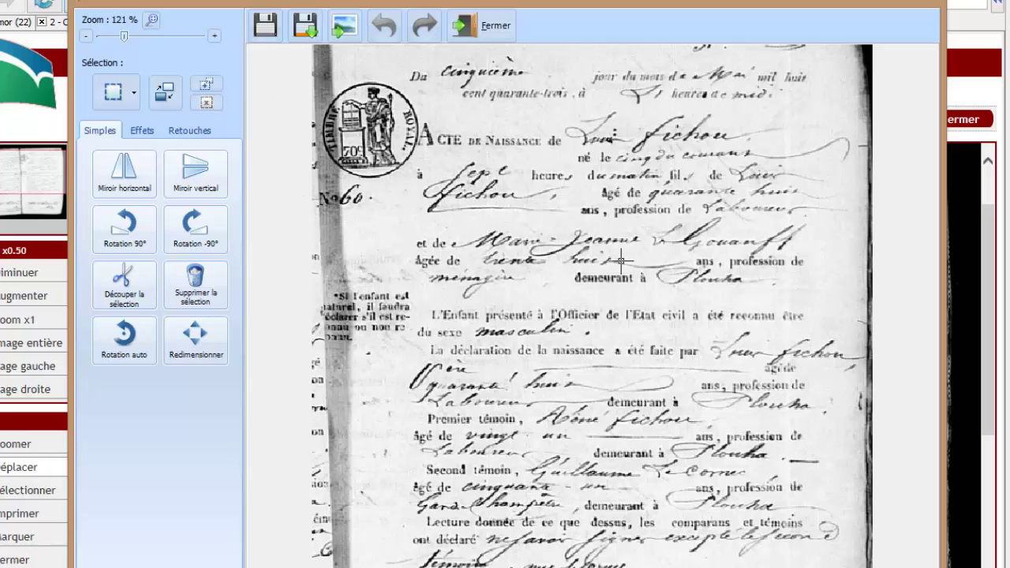
Save the capture as JPEG 'Fichou Louis N Plouha 1843.jpg' in the Image folder
{"action": "left_click", "coordinate": [305, 28]}
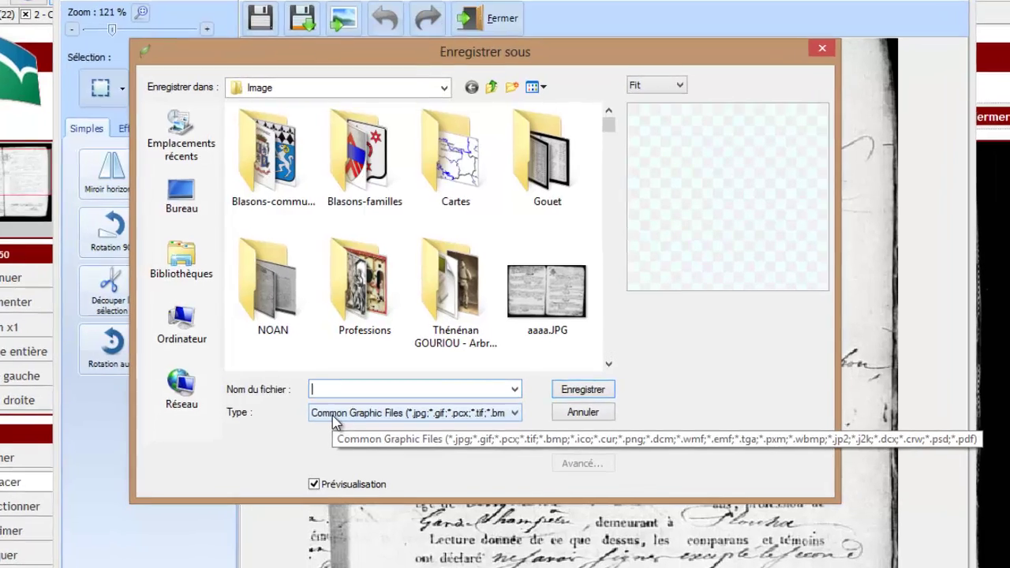
{"action": "left_click", "coordinate": [371, 415]}
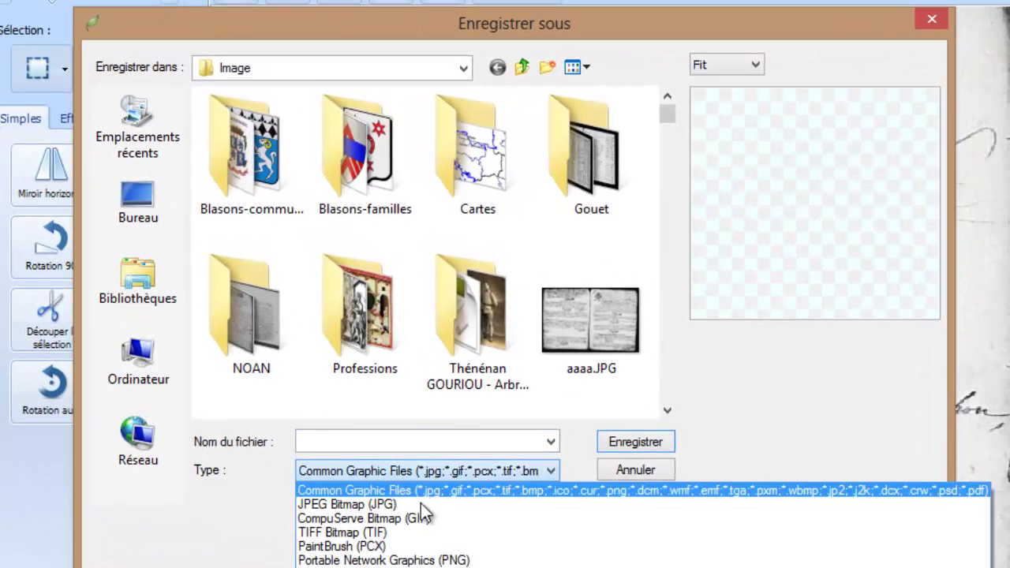
{"action": "left_click", "coordinate": [420, 503]}
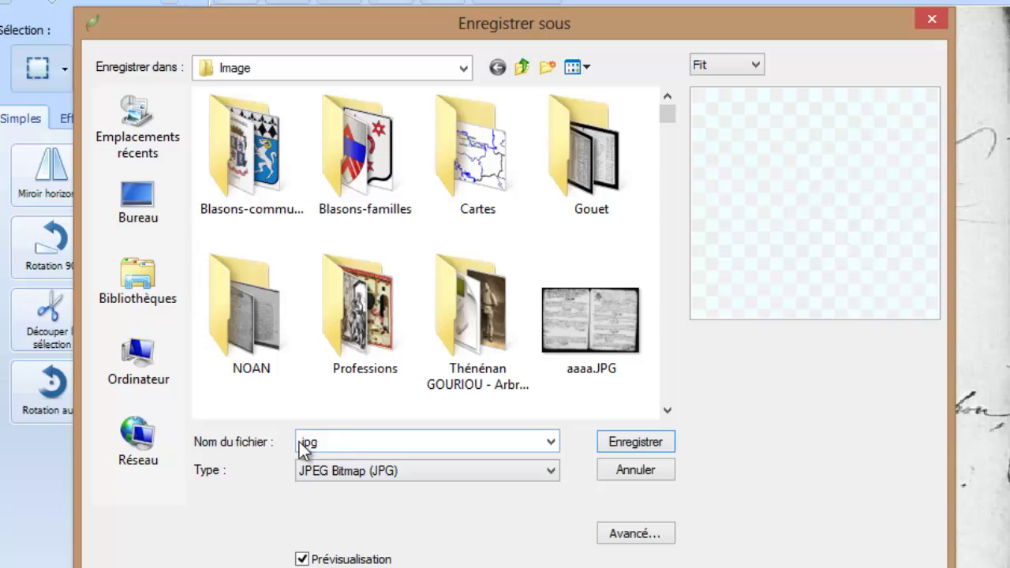
{"action": "left_click", "coordinate": [304, 445]}
{"action": "left_click", "coordinate": [306, 441]}
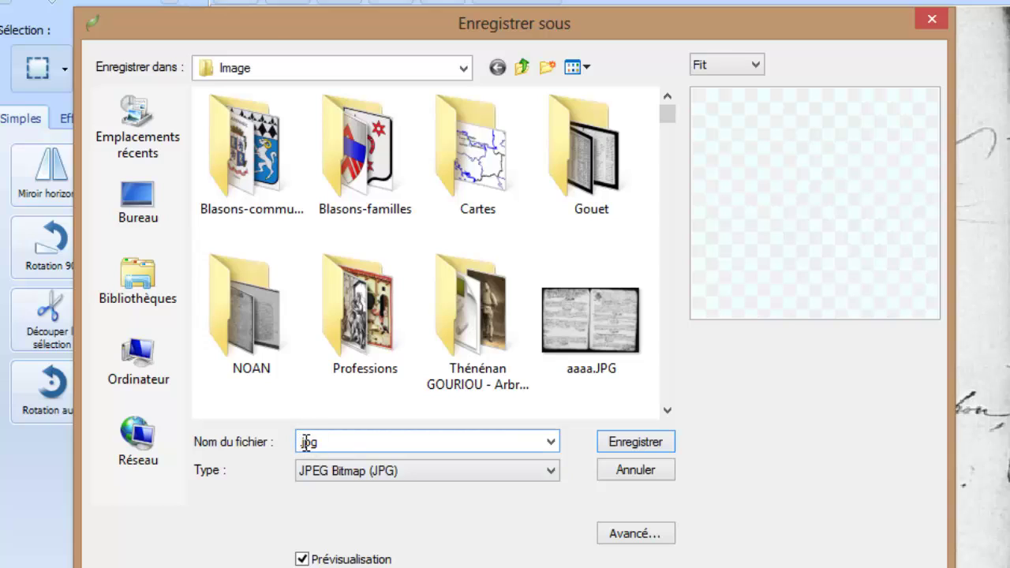
{"action": "key", "text": "BackSpace"}
{"action": "type", "text": "Fichou Louis"}
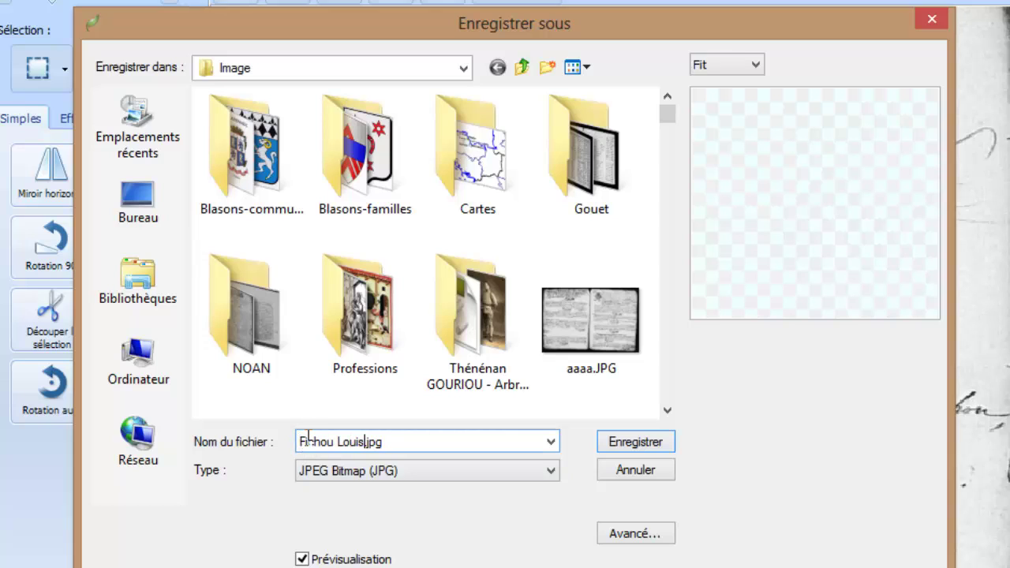
{"action": "type", "text": " N Plouha 1"}
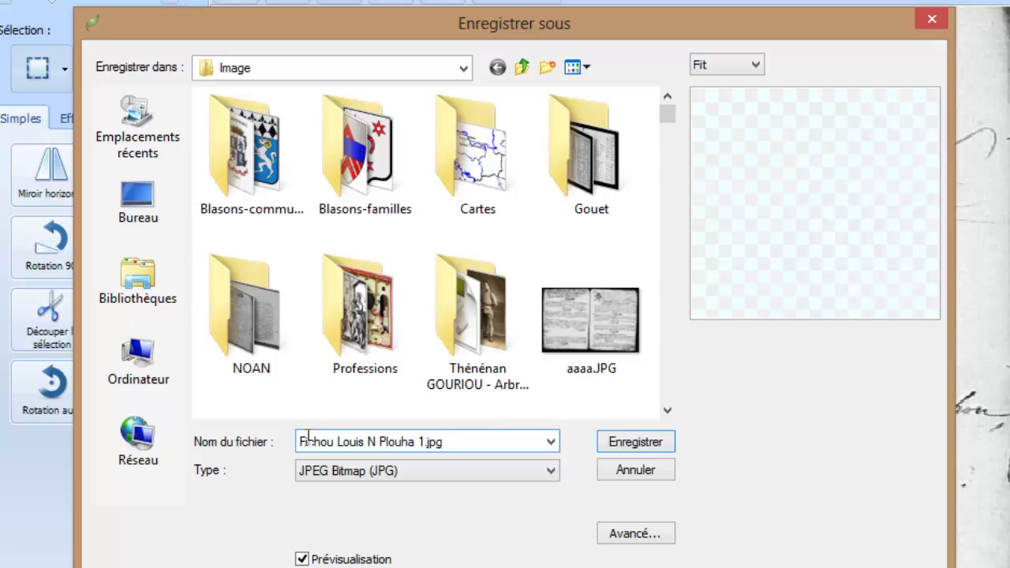
{"action": "type", "text": "843"}
{"action": "key", "text": "Return"}
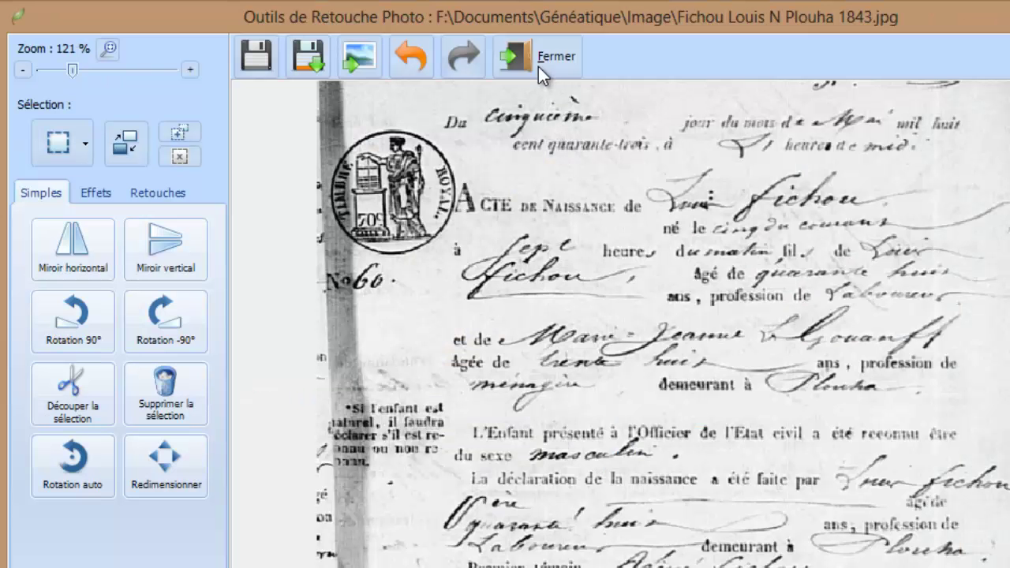
Close the retouching tool, exit full screen, and close the archive viewer
{"action": "left_click", "coordinate": [540, 63]}
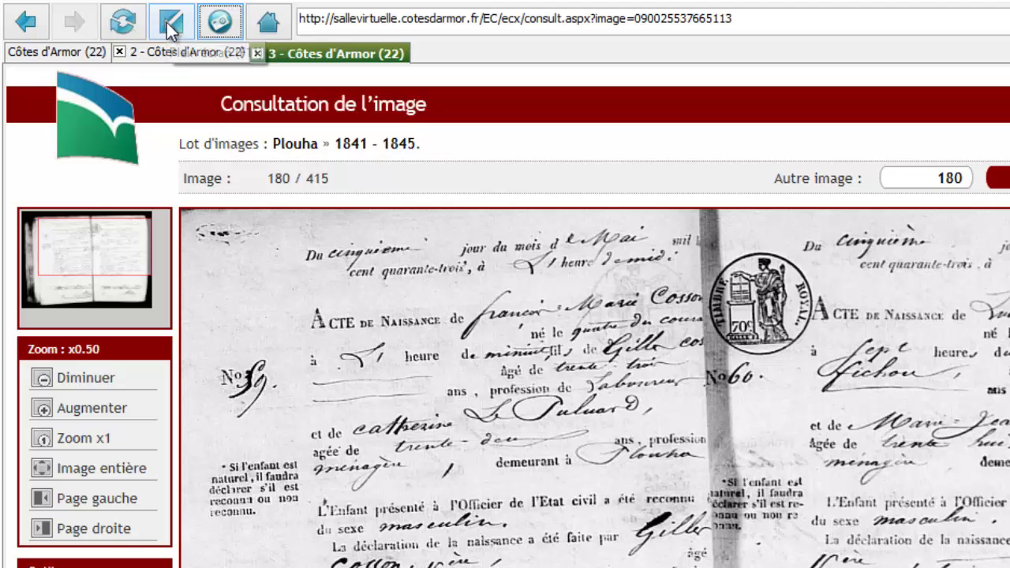
{"action": "left_click", "coordinate": [167, 22]}
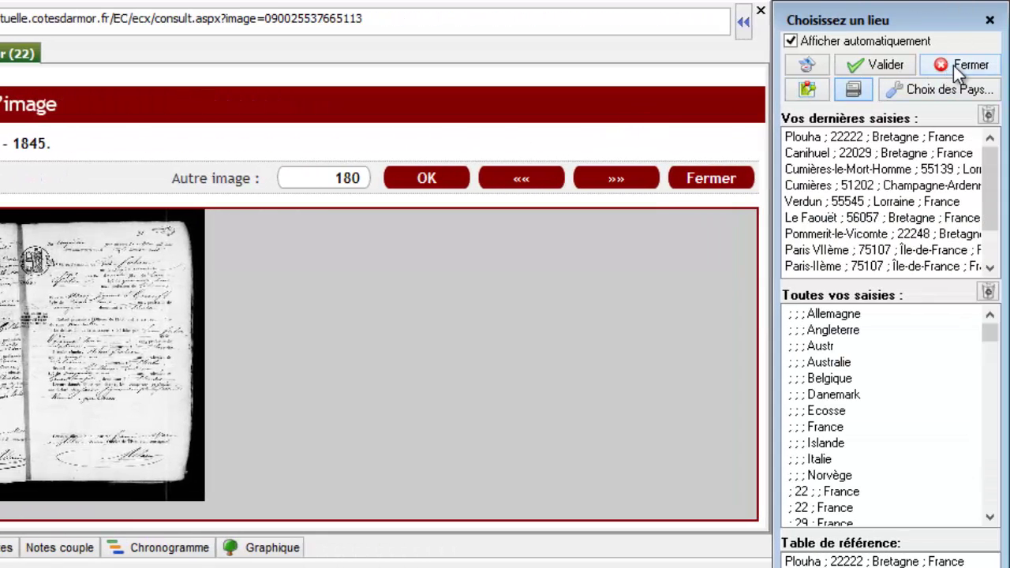
{"action": "left_click", "coordinate": [953, 65]}
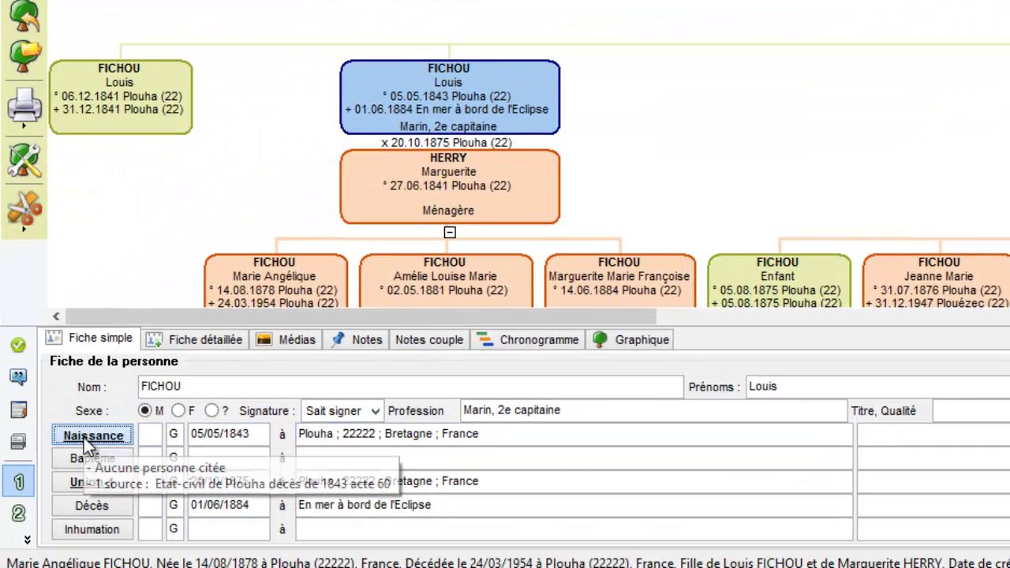
Attach 'Fichou Louis N Plouha 1843.jpg' to Louis's Naissance event, view it, and return to his record
{"action": "left_click", "coordinate": [84, 437]}
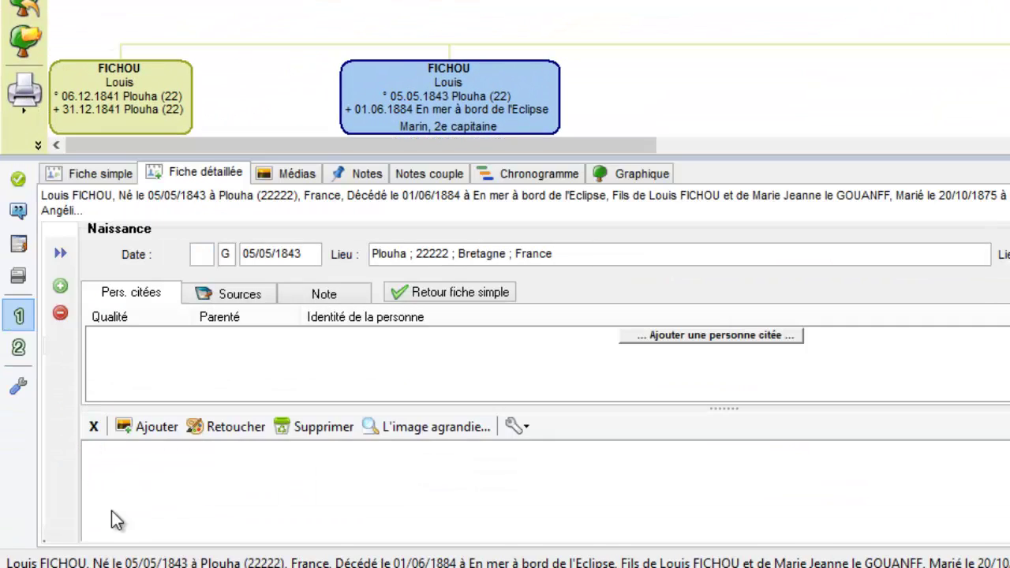
{"action": "left_click", "coordinate": [140, 427]}
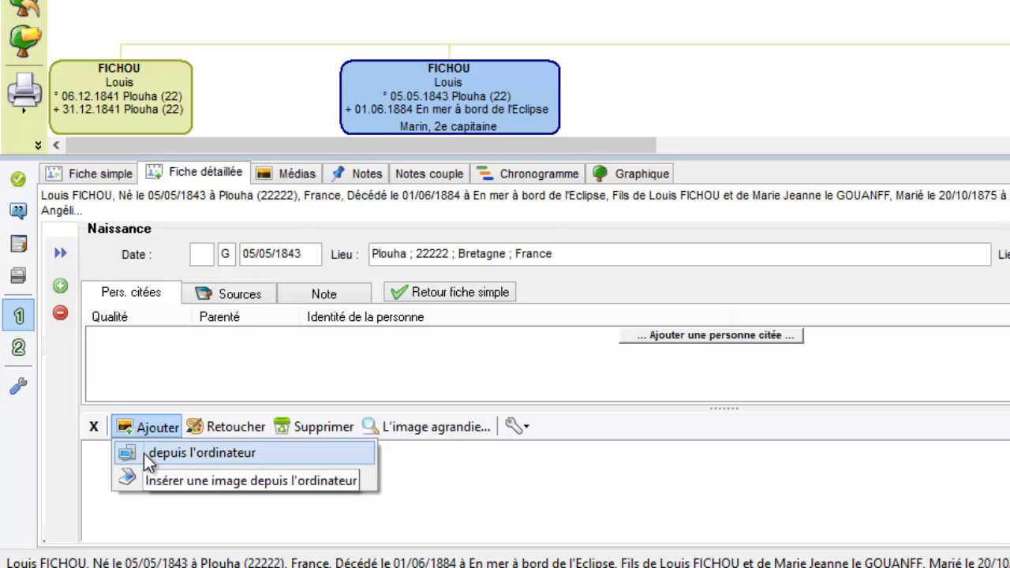
{"action": "left_click", "coordinate": [144, 453]}
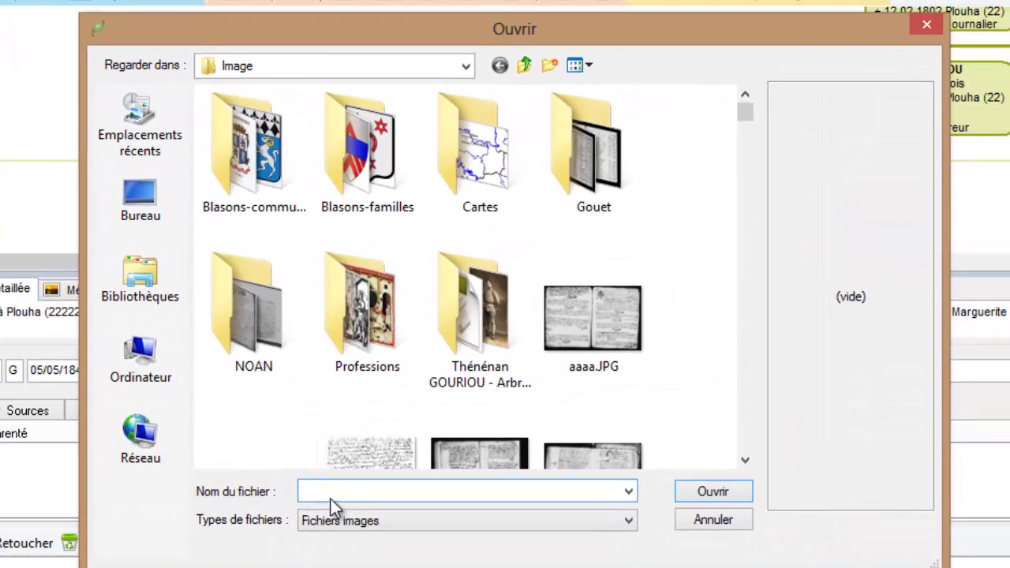
{"action": "type", "text": "Fichou Louis N Plouha 1843.jpg"}
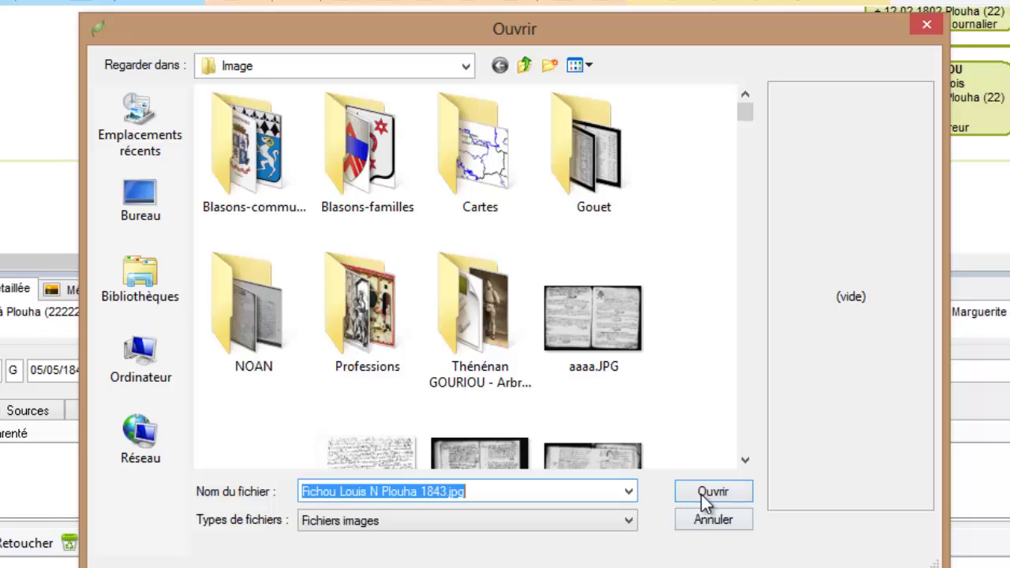
{"action": "left_click", "coordinate": [700, 493]}
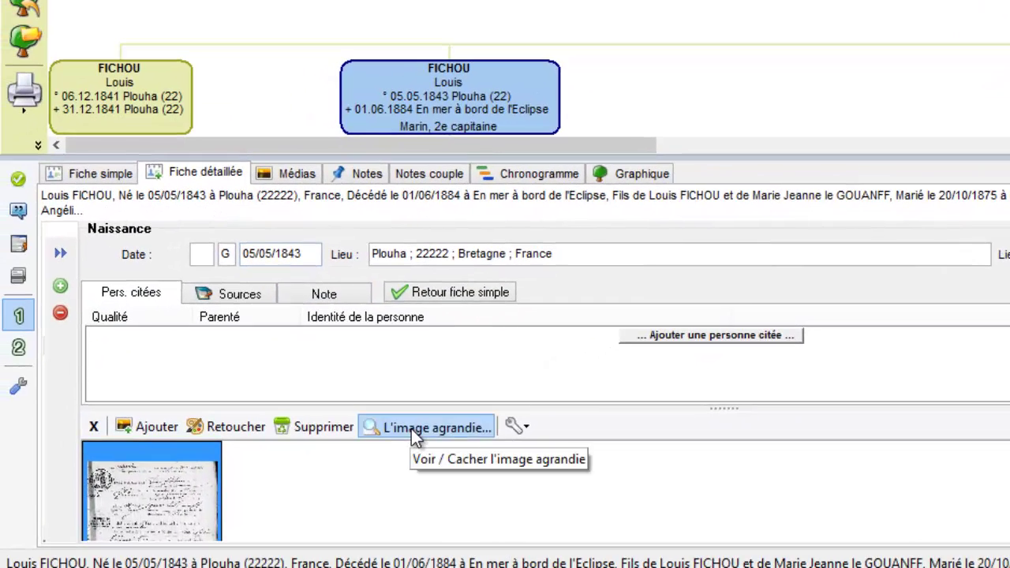
{"action": "left_click", "coordinate": [202, 543]}
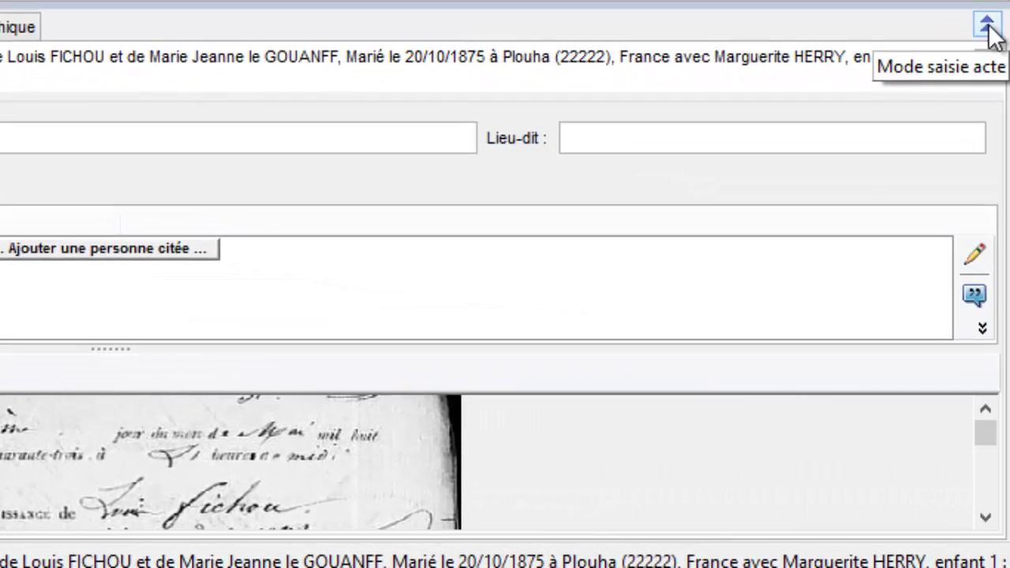
{"action": "left_click", "coordinate": [988, 28]}
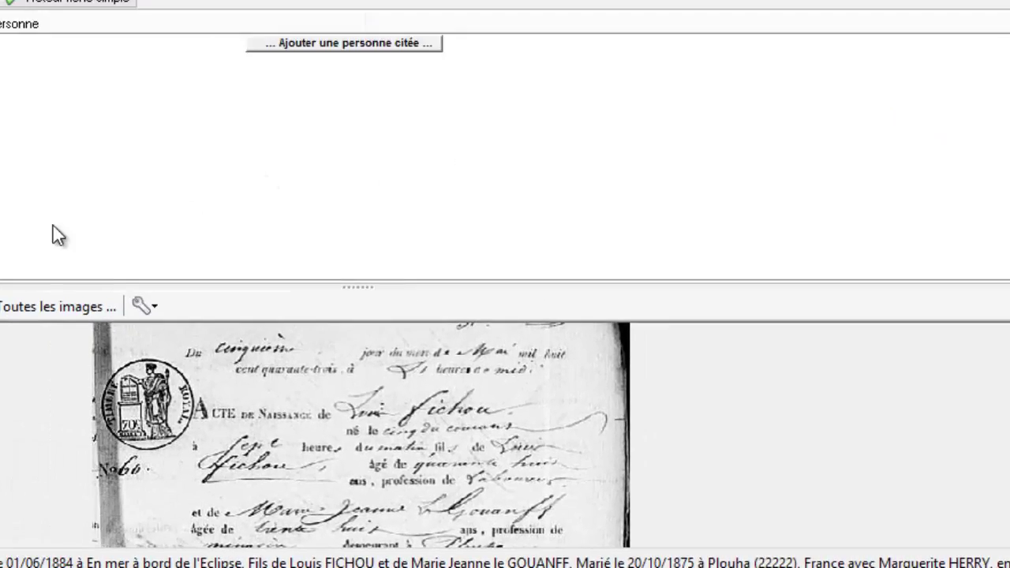